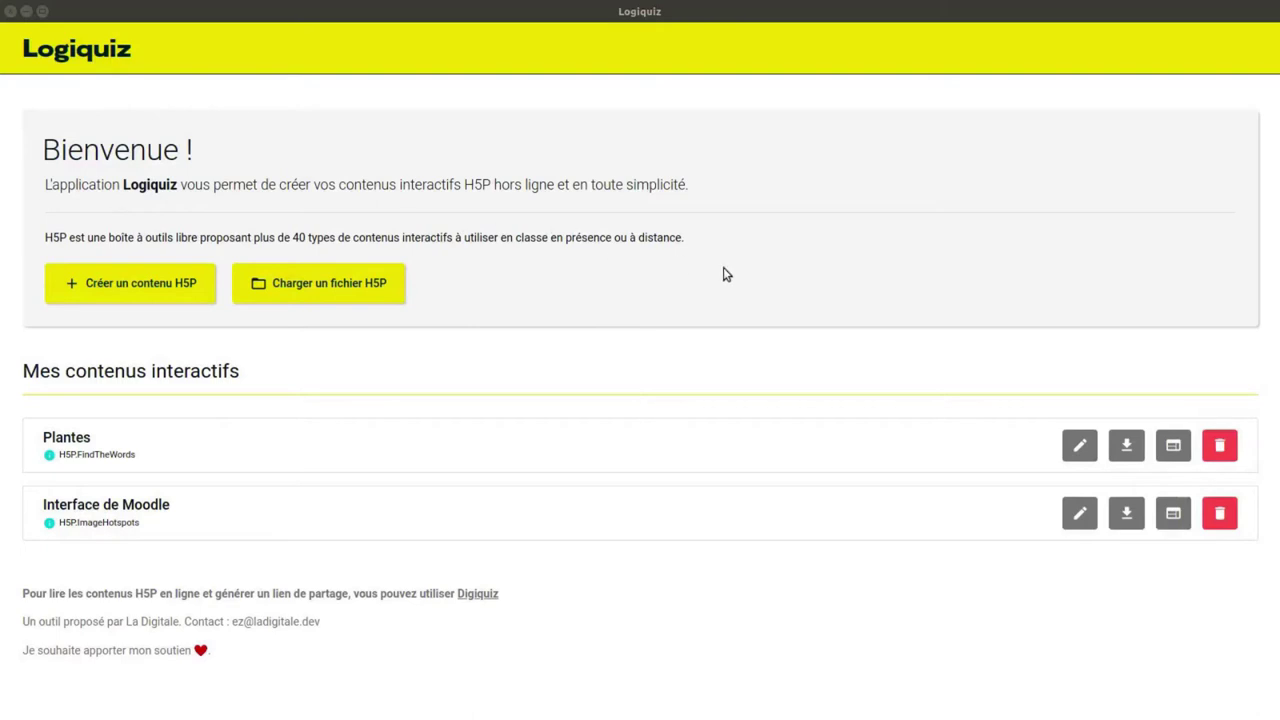
# Create a new H5P content, sort the activity types from A to Z and choose Crossword.
pyautogui.click(153, 283)
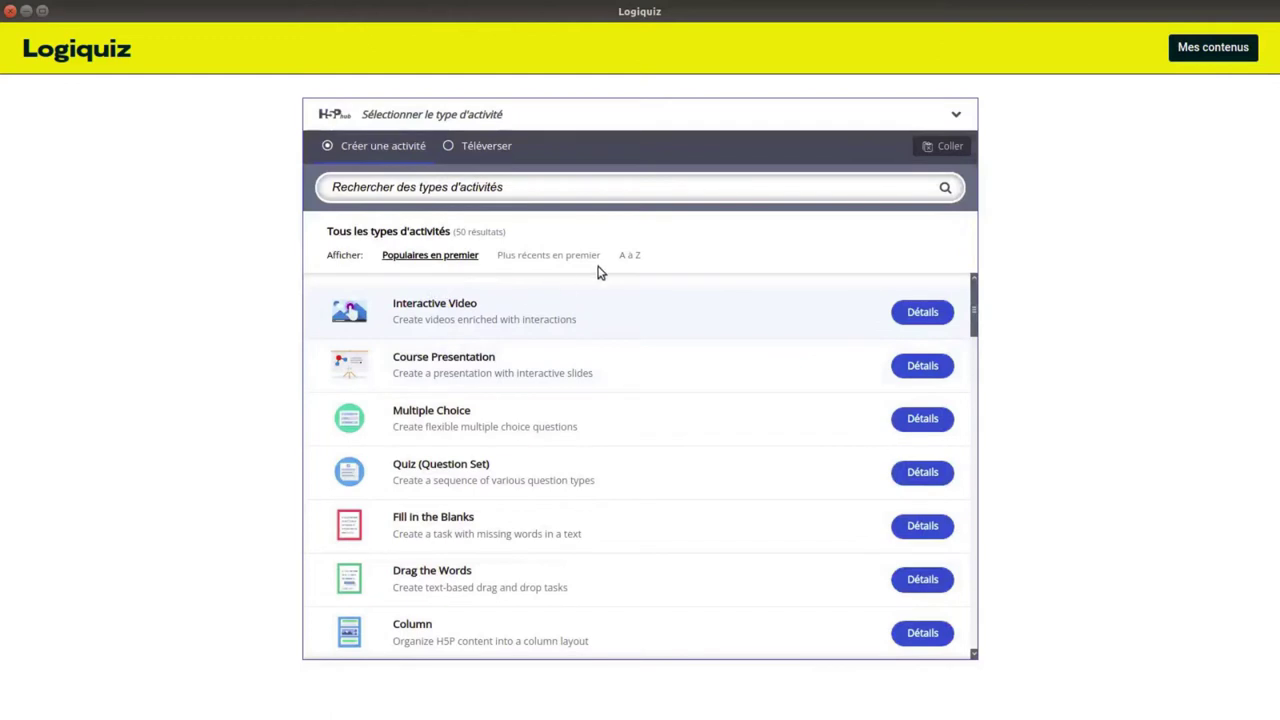
pyautogui.click(631, 255)
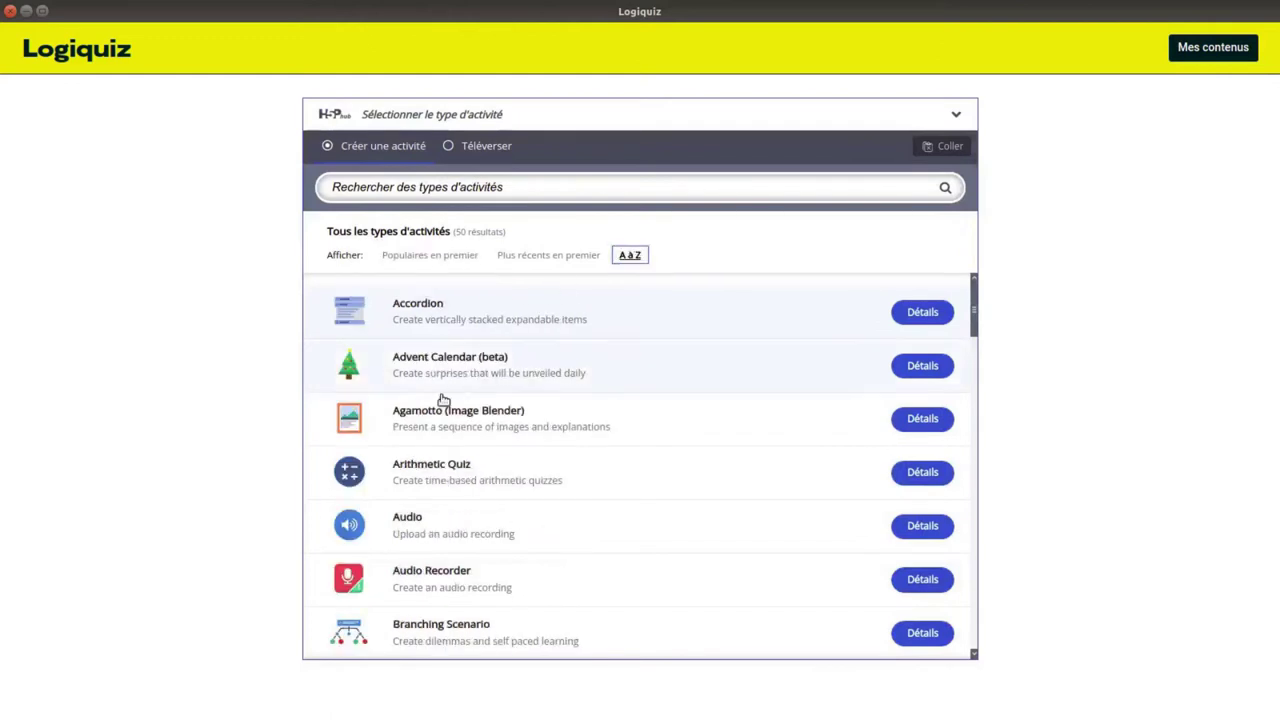
pyautogui.scroll(-3, 445, 412)
pyautogui.scroll(-7, 448, 407)
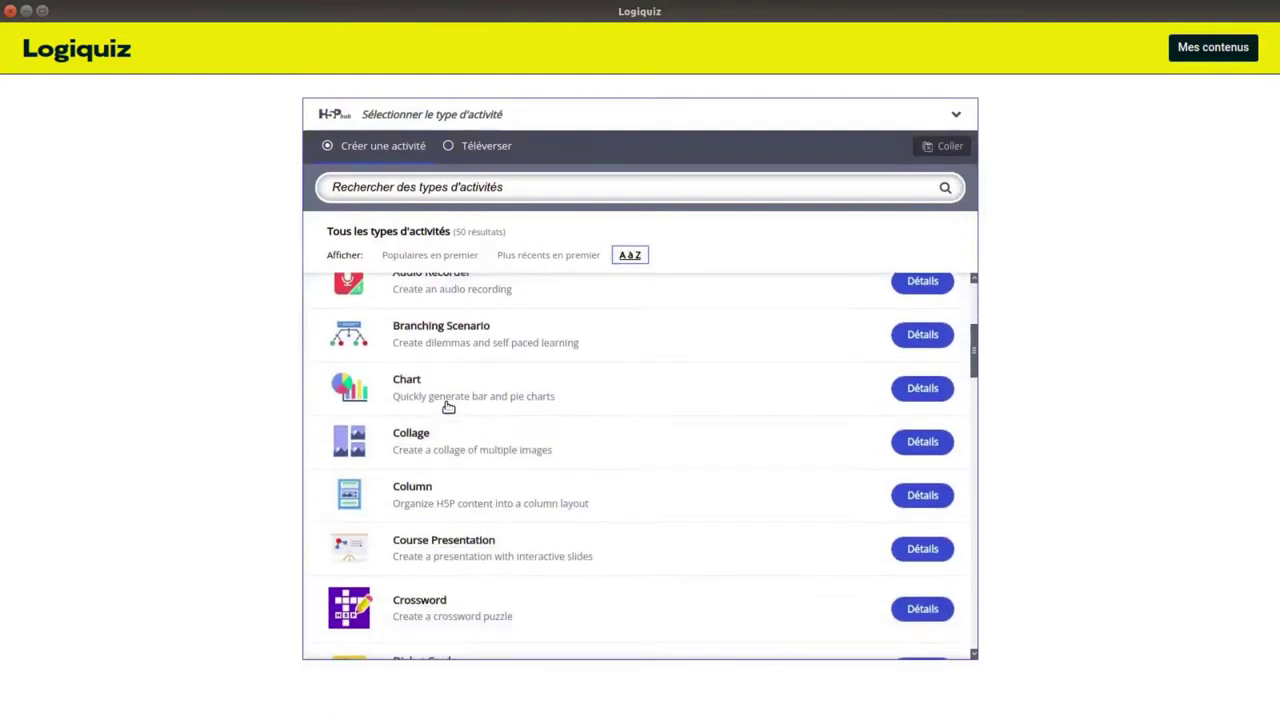
pyautogui.click(430, 422)
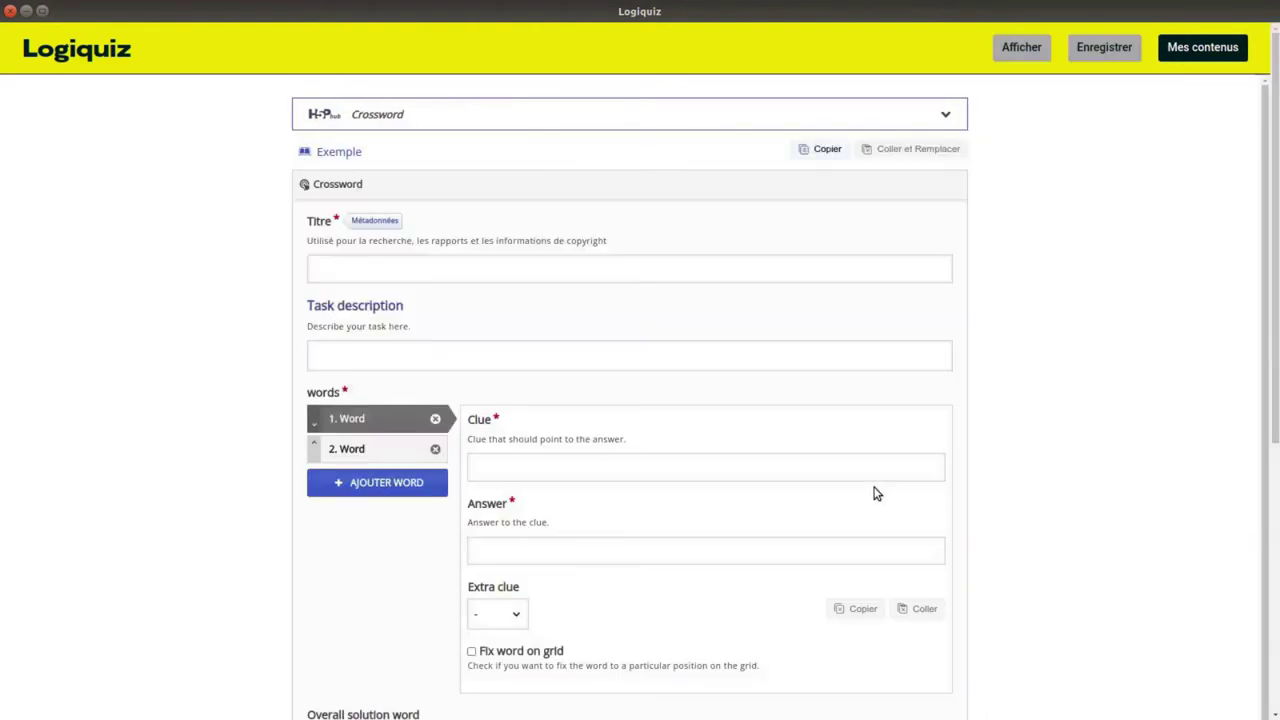
# Title the crossword "Genre de plantes" and copy the instruction sentence from the plantes text file into the task description.
pyautogui.click(366, 270)
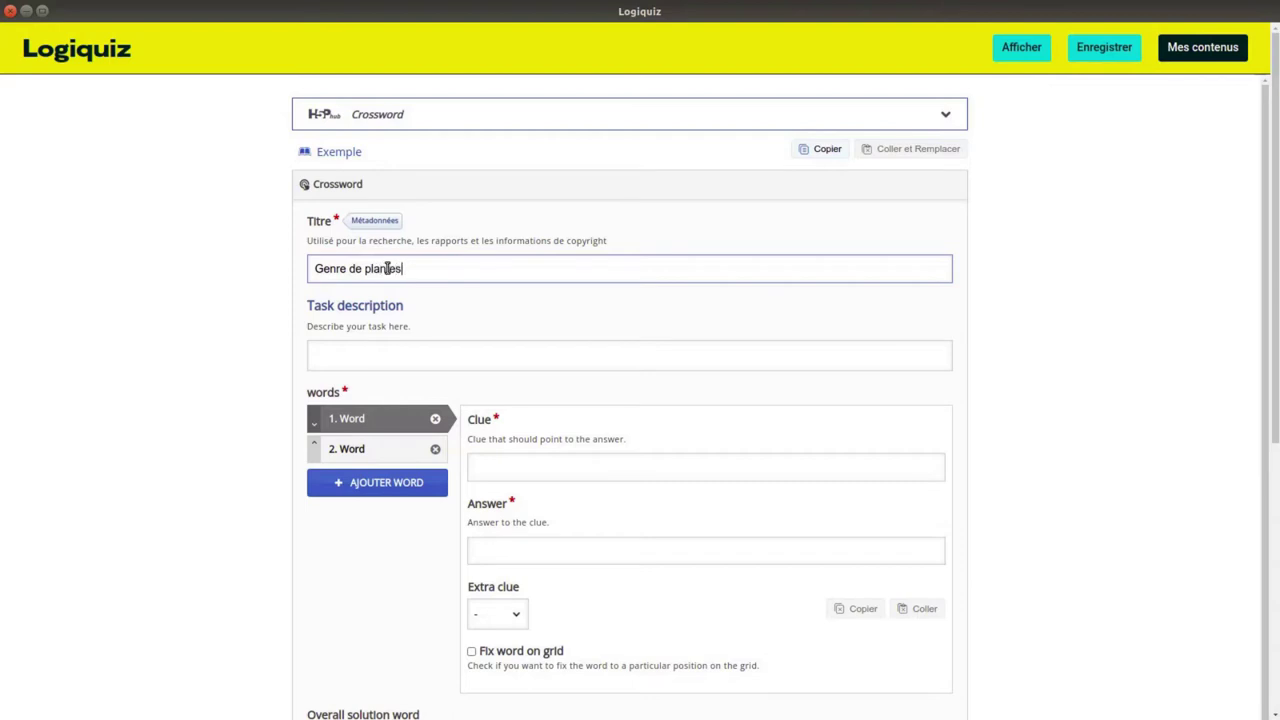
pyautogui.click(331, 357)
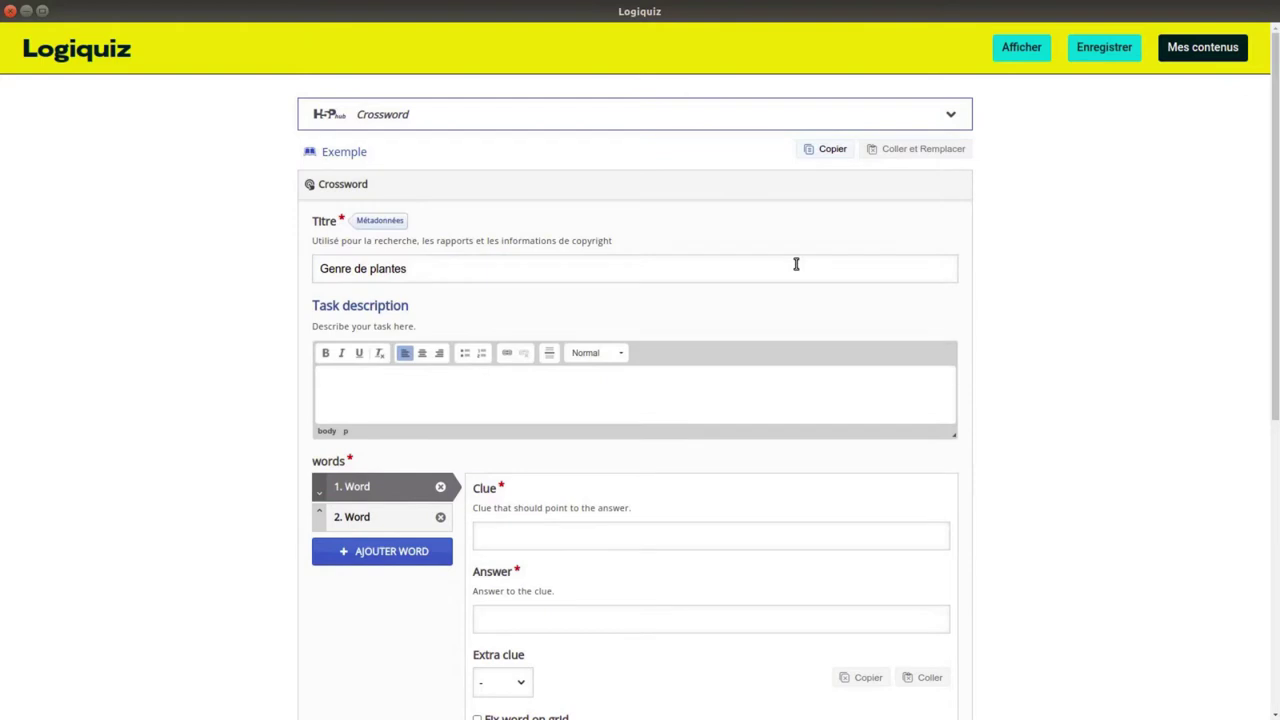
pyautogui.hotkey('alt', 'Tab')
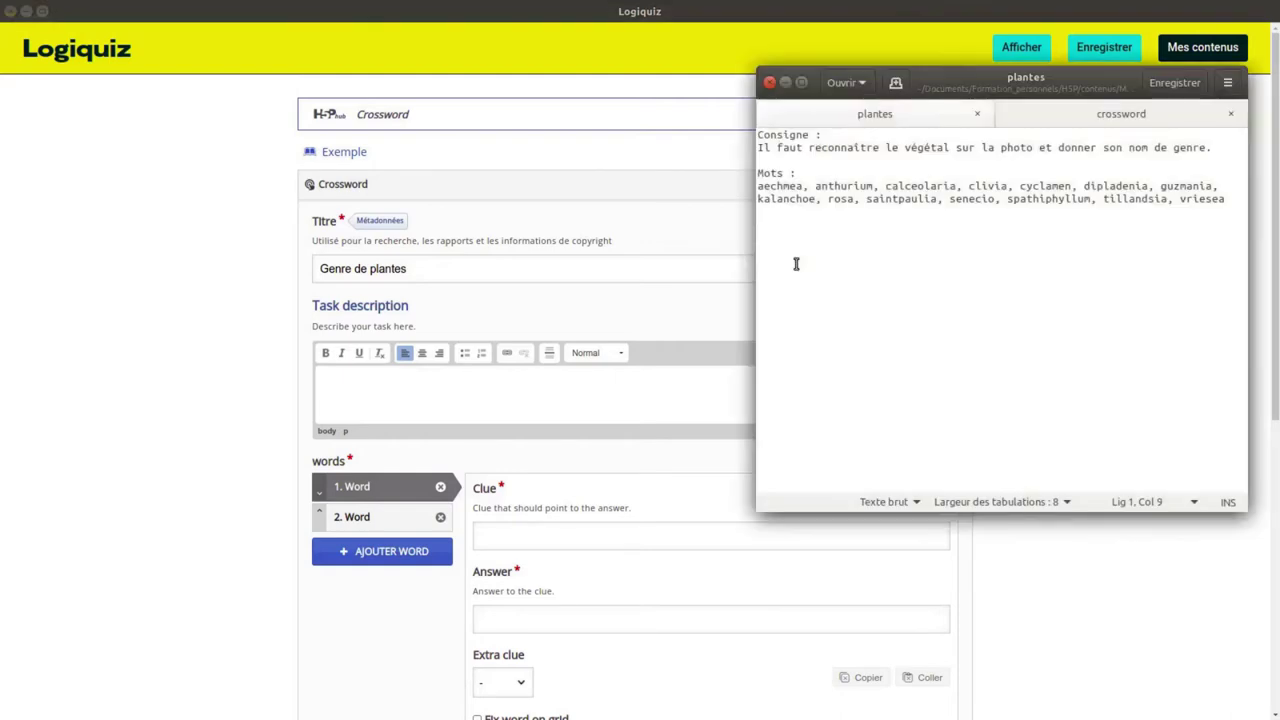
pyautogui.tripleClick(855, 148)
pyautogui.hotkey('ctrl', 'c')
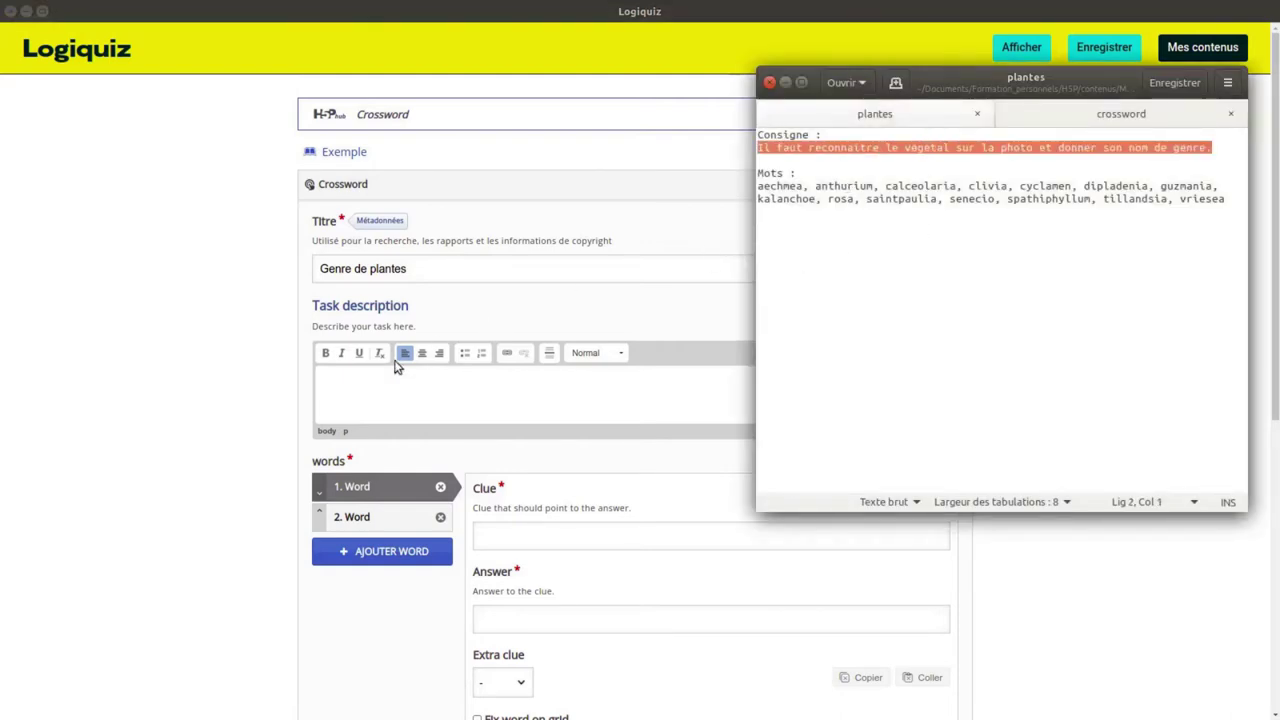
pyautogui.click(360, 380)
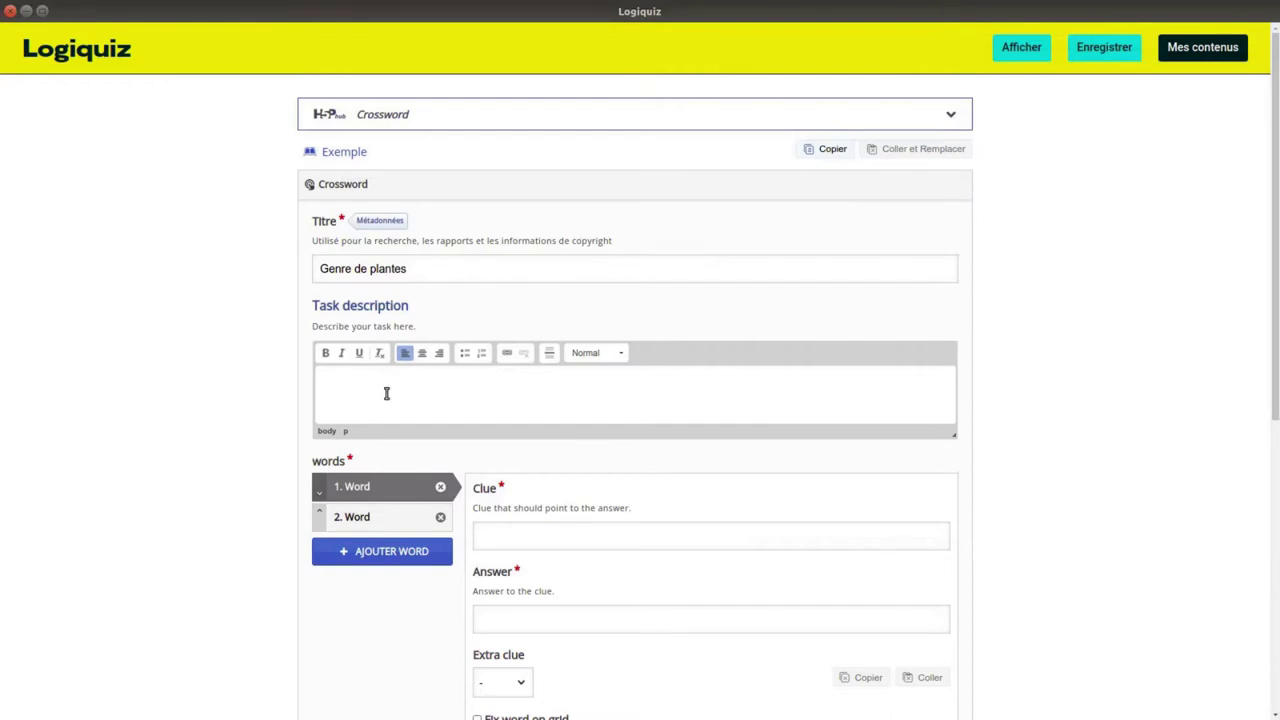
pyautogui.hotkey('ctrl', 'v')
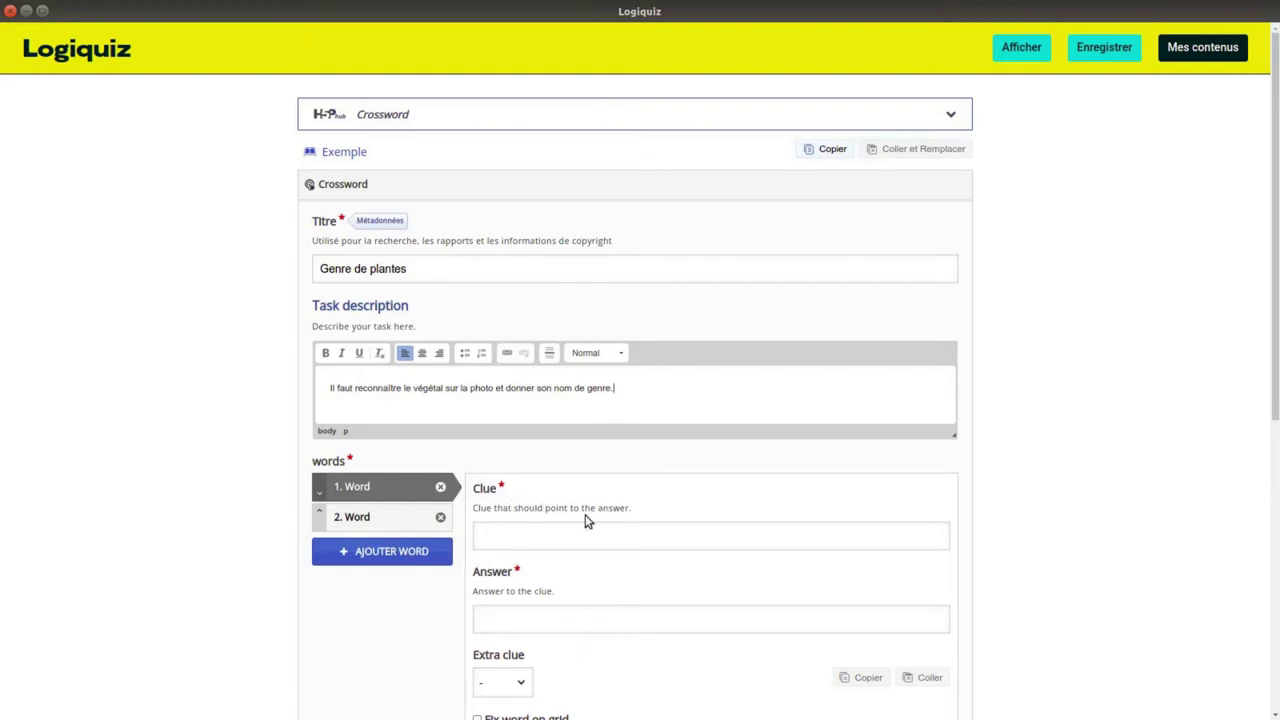
# Give the first word the clue "Plante 1" and the answer "aechmea", copied from the plantes text file.
pyautogui.click(490, 530)
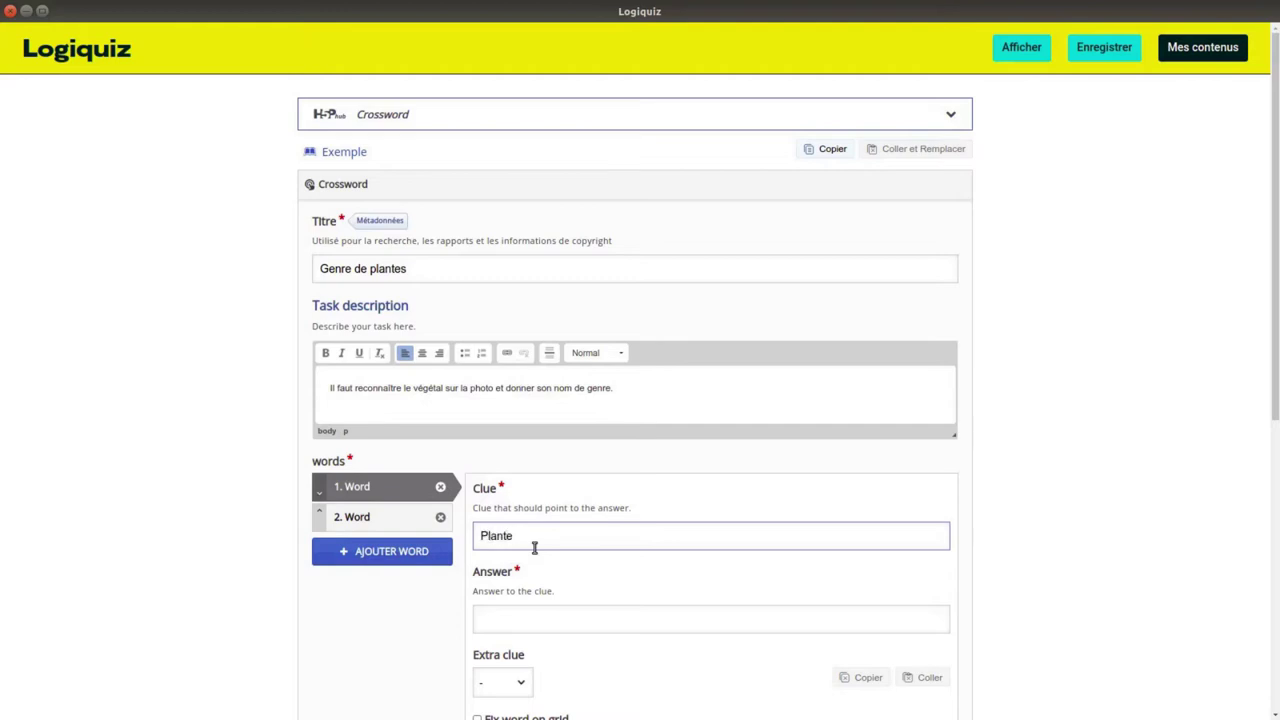
pyautogui.click(525, 621)
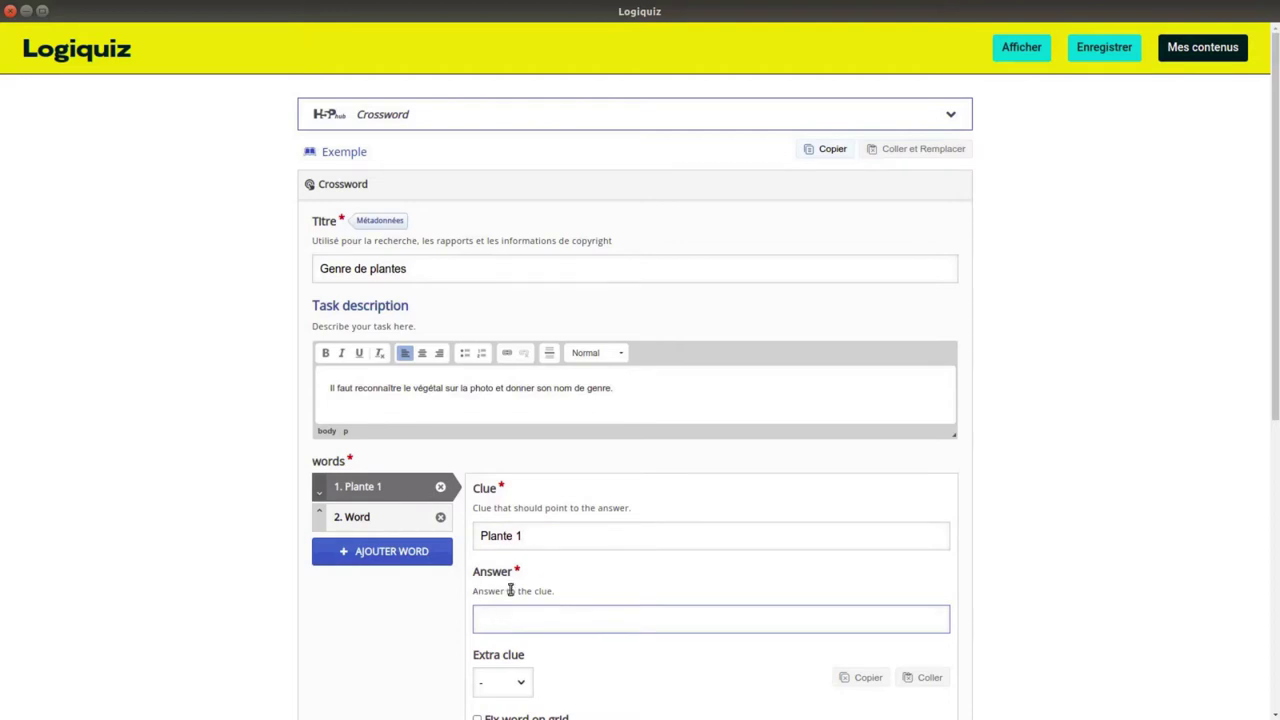
pyautogui.hotkey('alt', 'Tab')
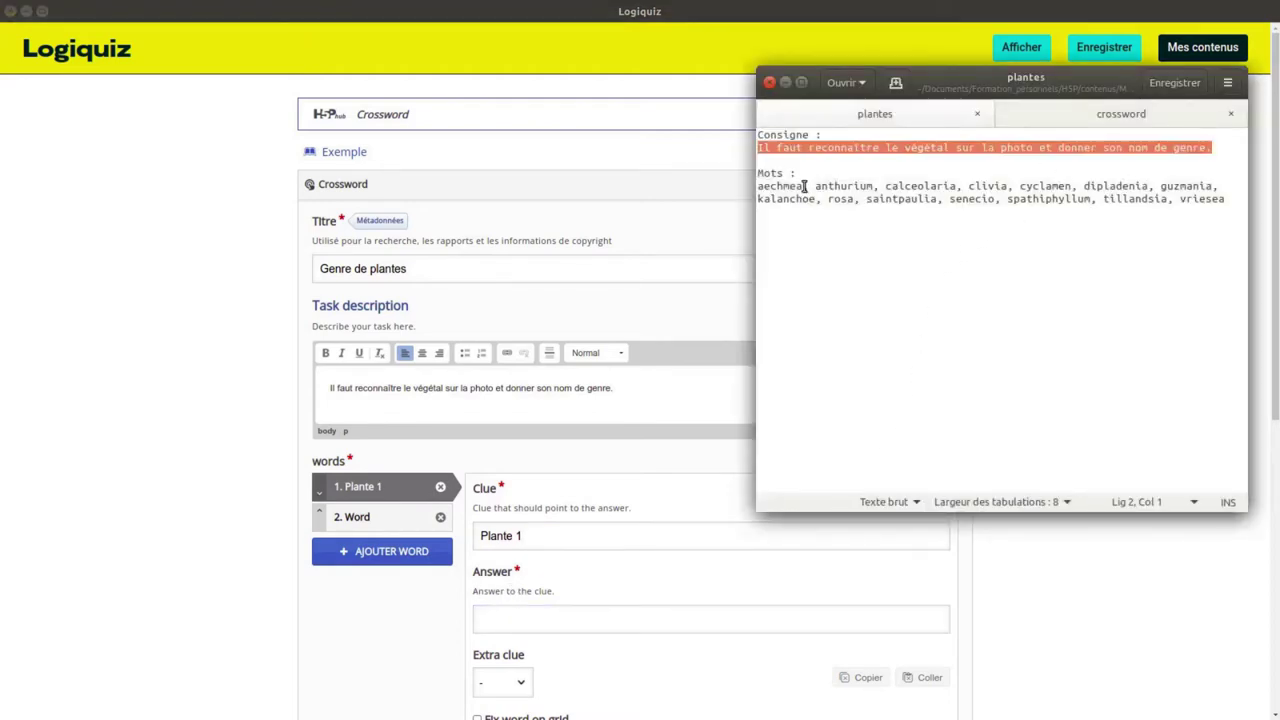
pyautogui.moveTo(803, 186); pyautogui.dragTo(749, 186)
pyautogui.hotkey('ctrl', 'c')
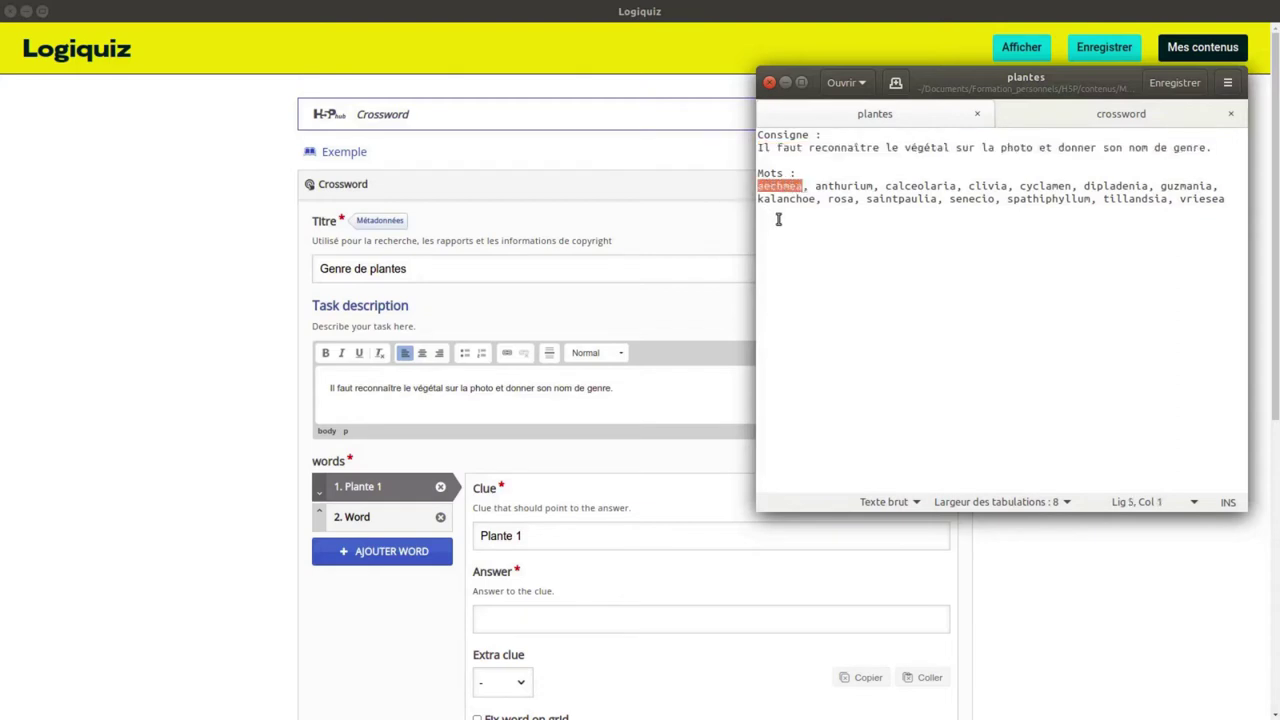
pyautogui.click(516, 619)
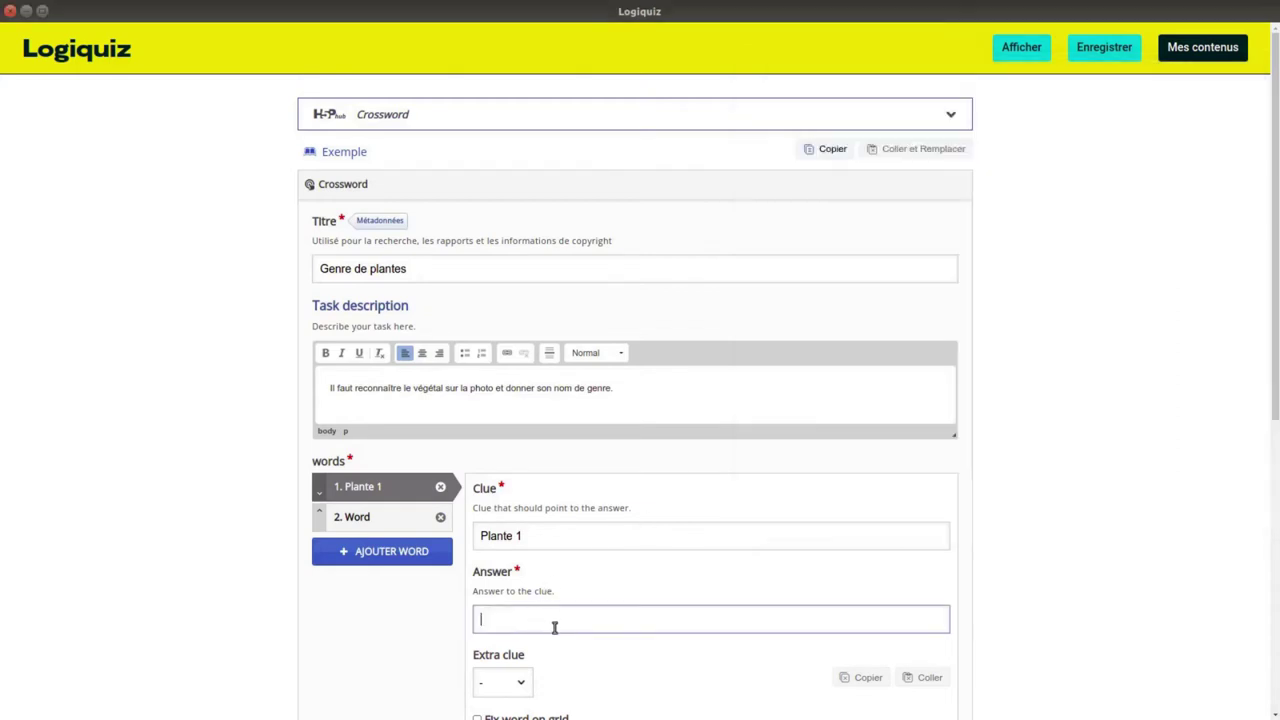
pyautogui.hotkey('ctrl', 'v')
# Add an Image extra clue to the first word, with "Plante 1" as both its title and alternative text.
pyautogui.scroll(-1, 1038, 551)
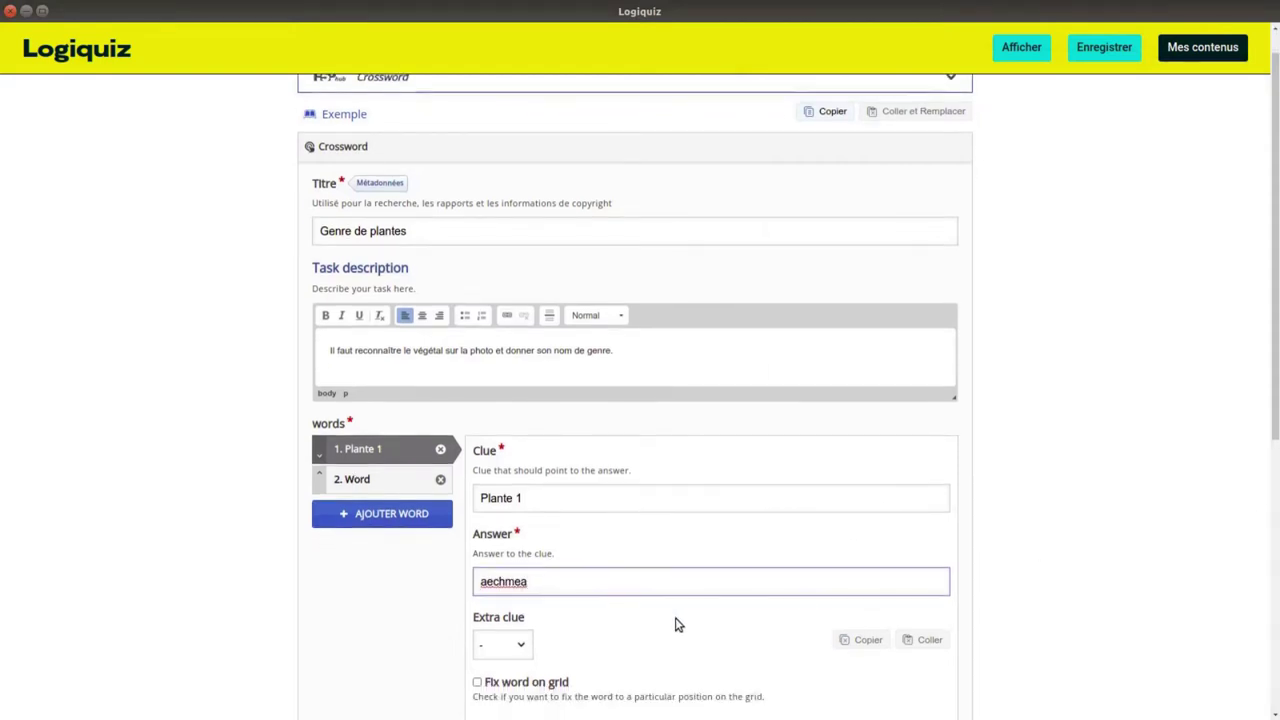
pyautogui.click(520, 646)
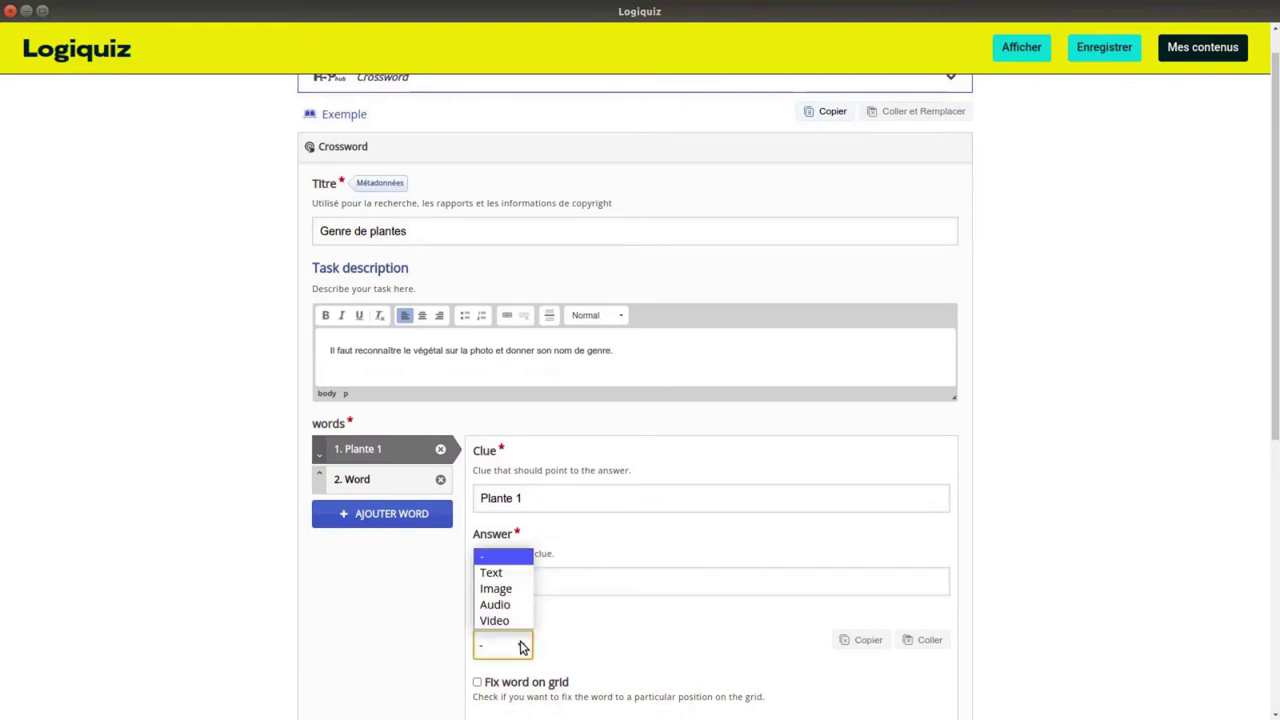
pyautogui.click(514, 596)
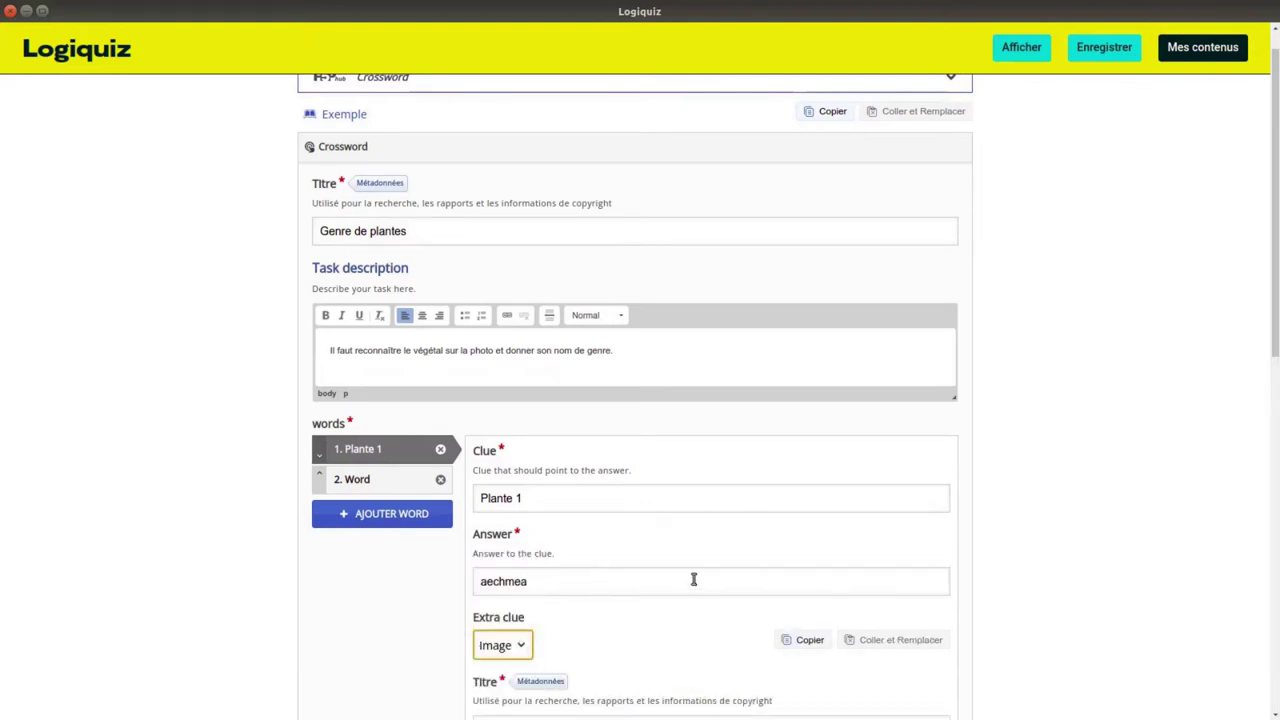
pyautogui.scroll(-2, 928, 553)
pyautogui.scroll(-4, 928, 553)
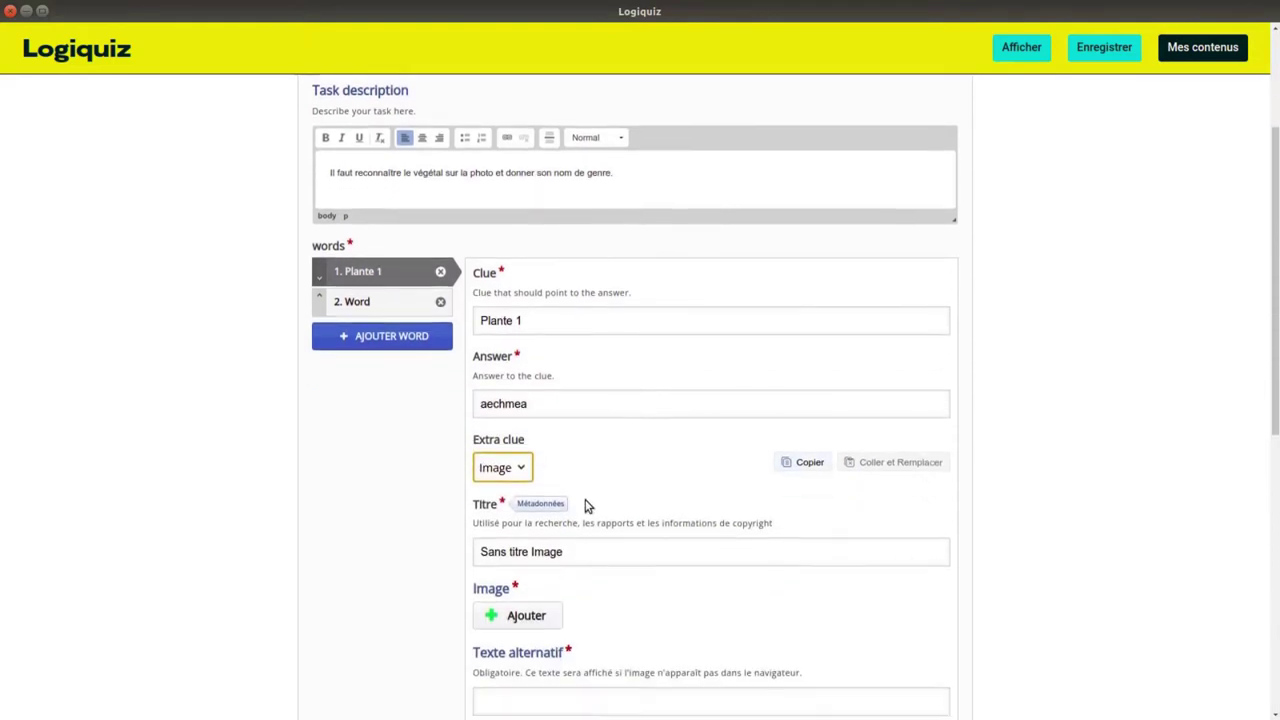
pyautogui.moveTo(570, 468); pyautogui.dragTo(435, 465)
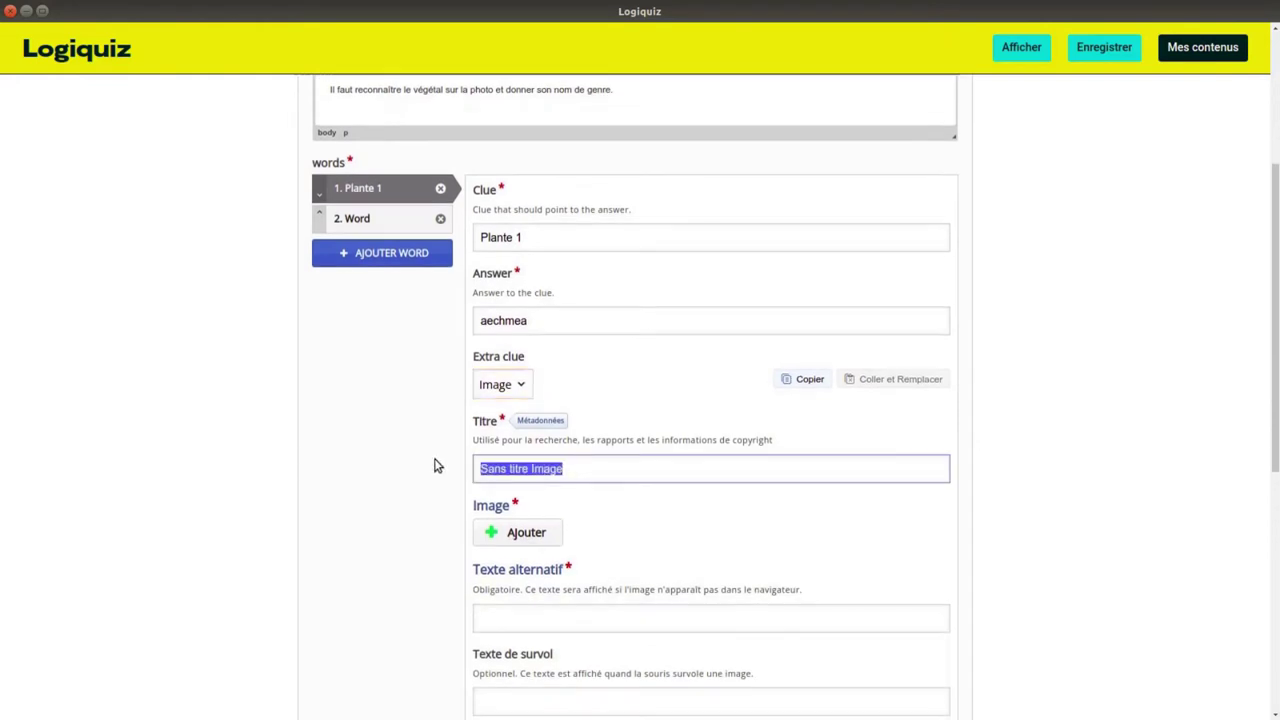
pyautogui.write('Plante 1')
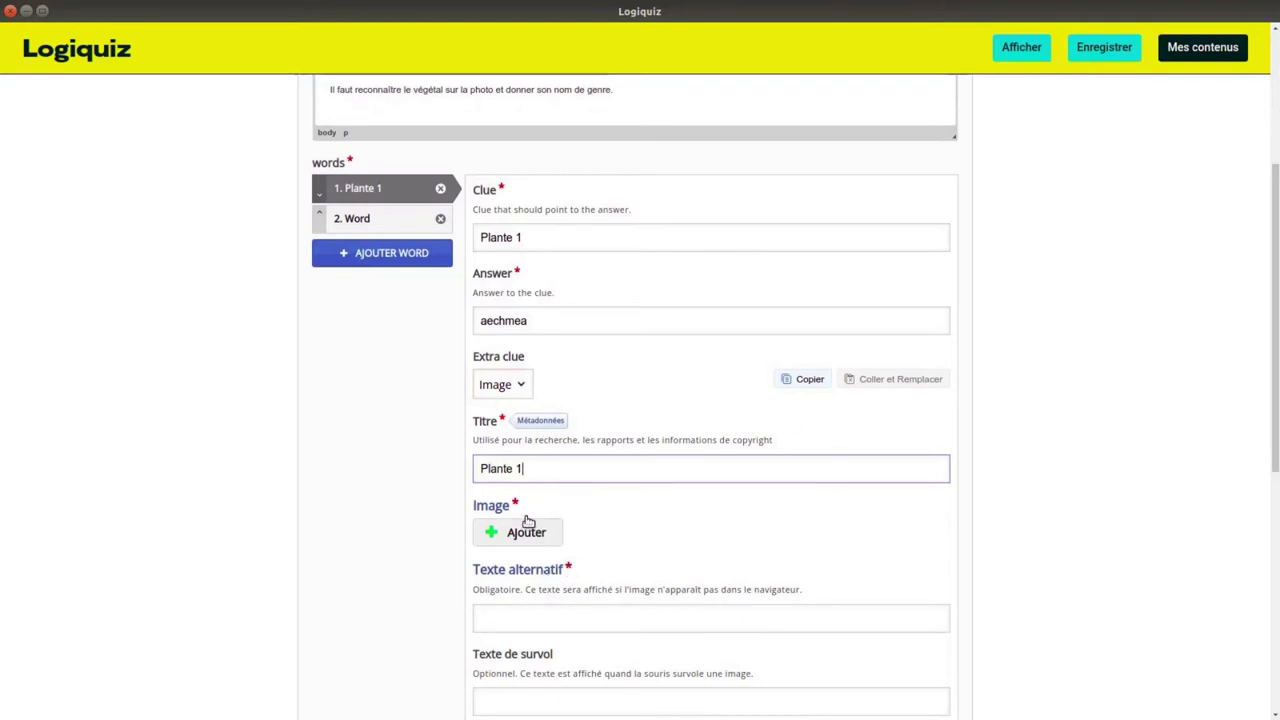
pyautogui.click(534, 618)
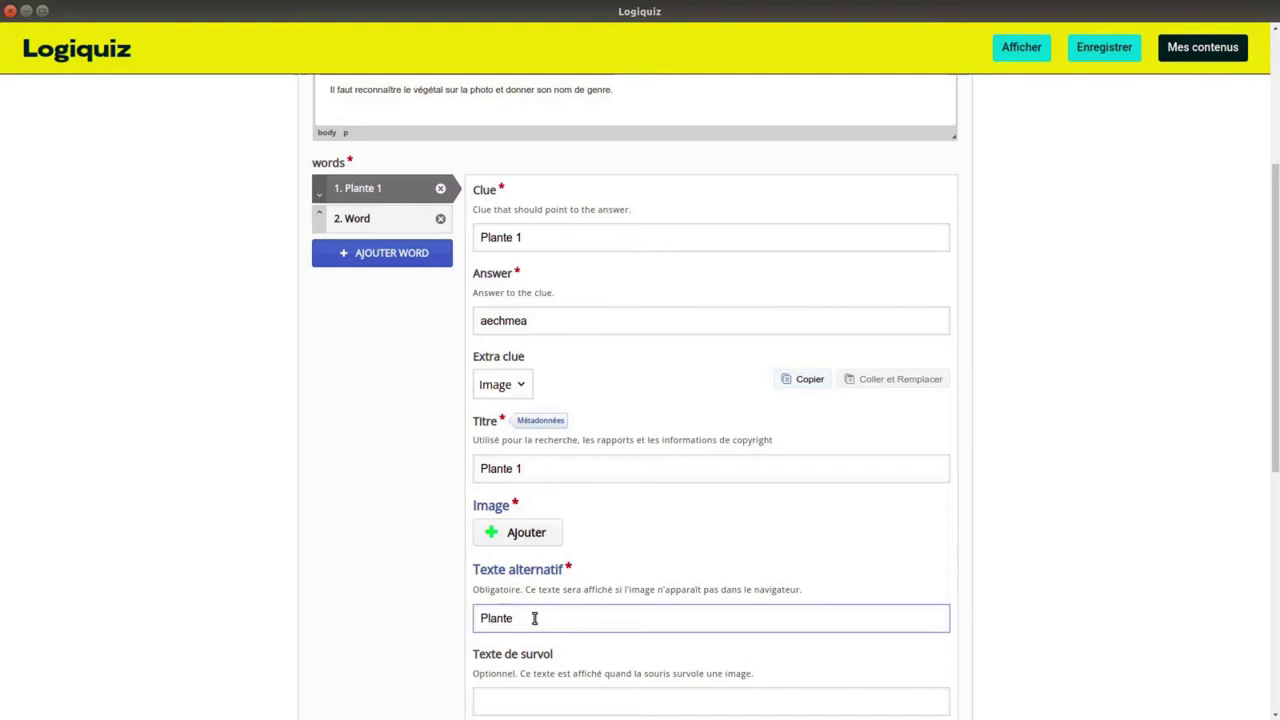
# Add aechmea.jpg as the clue image from the crosswords folder in Documents/Formation_personnels/H5P/contenus/Mots croises plantes fleuries.
pyautogui.click(506, 534)
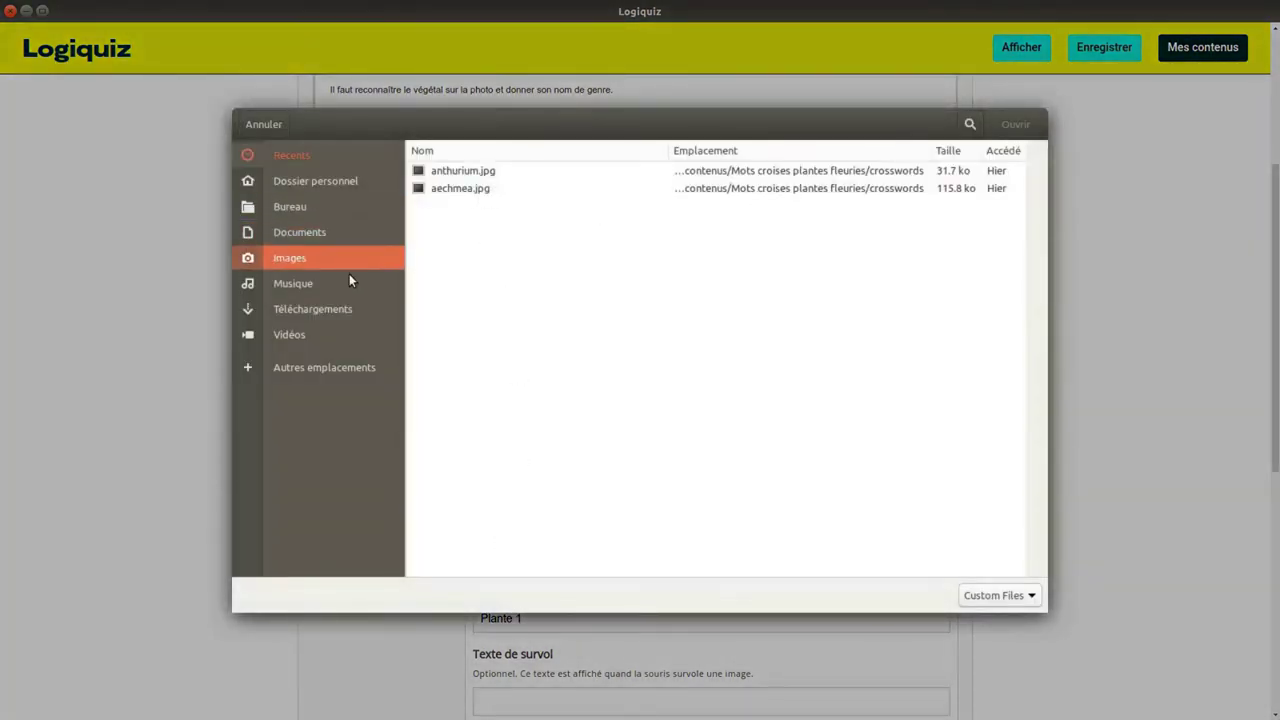
pyautogui.click(334, 208)
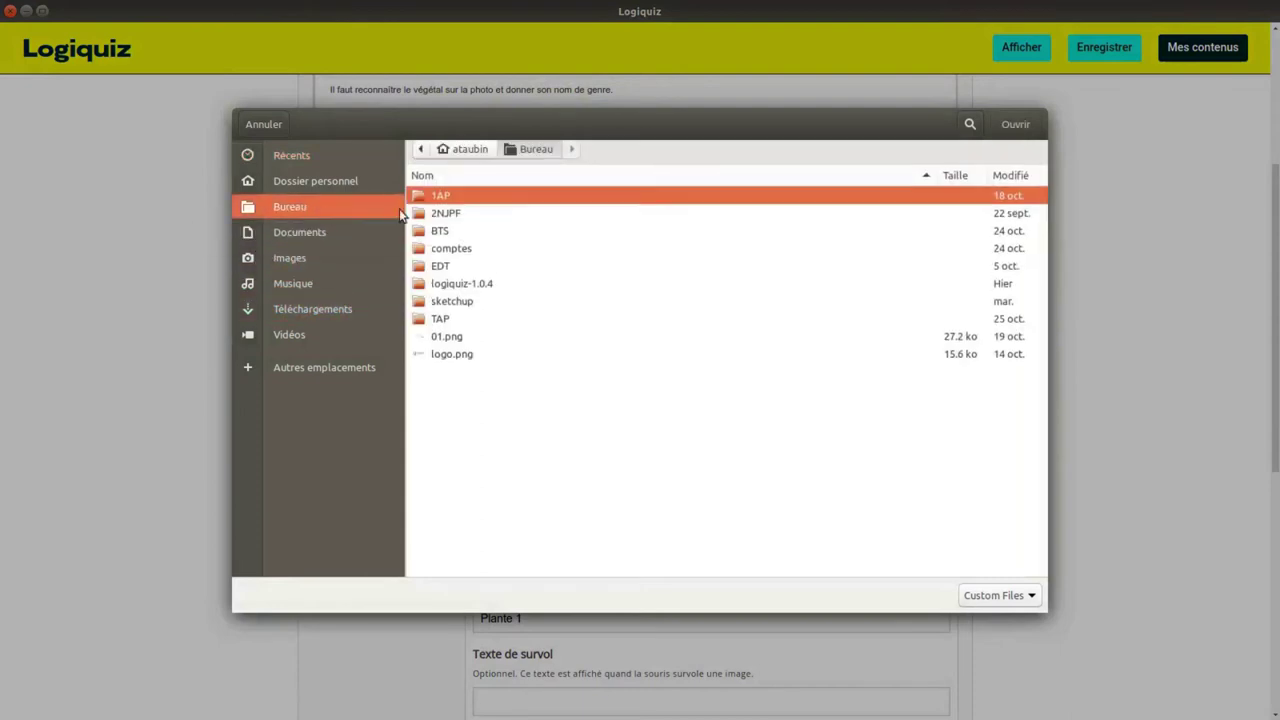
pyautogui.click(318, 236)
pyautogui.doubleClick(486, 346)
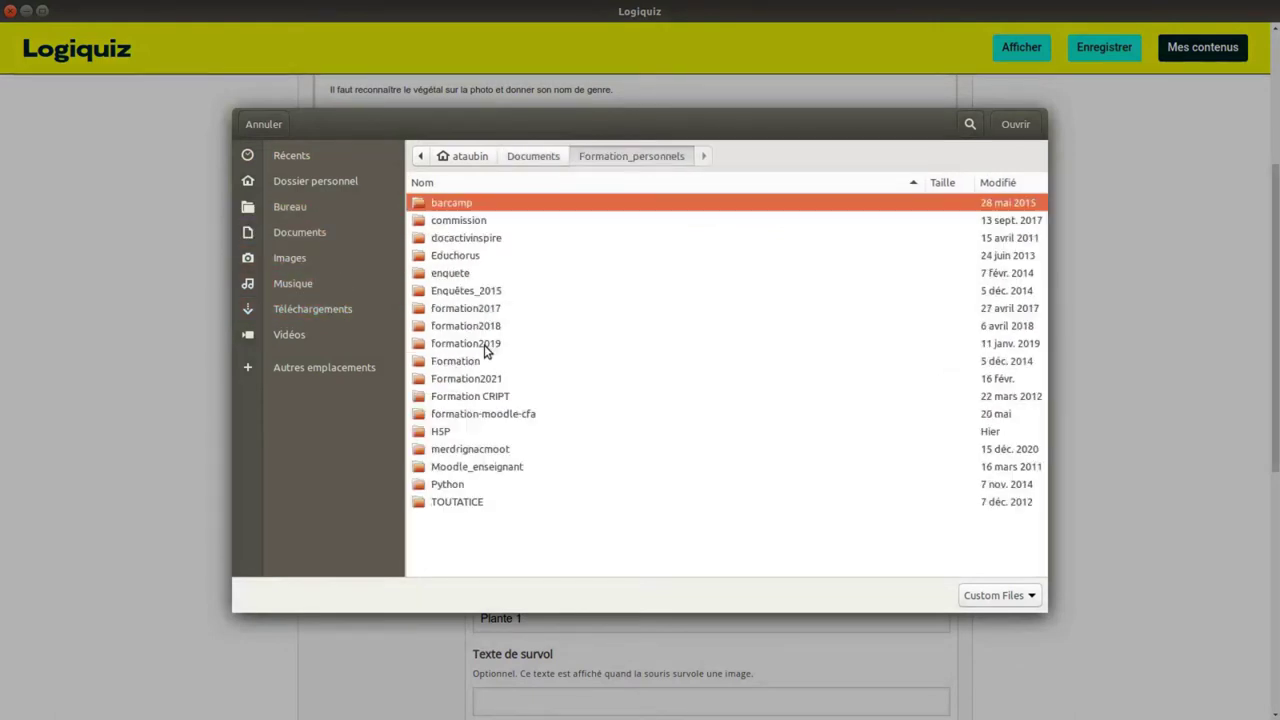
pyautogui.doubleClick(447, 430)
pyautogui.doubleClick(445, 204)
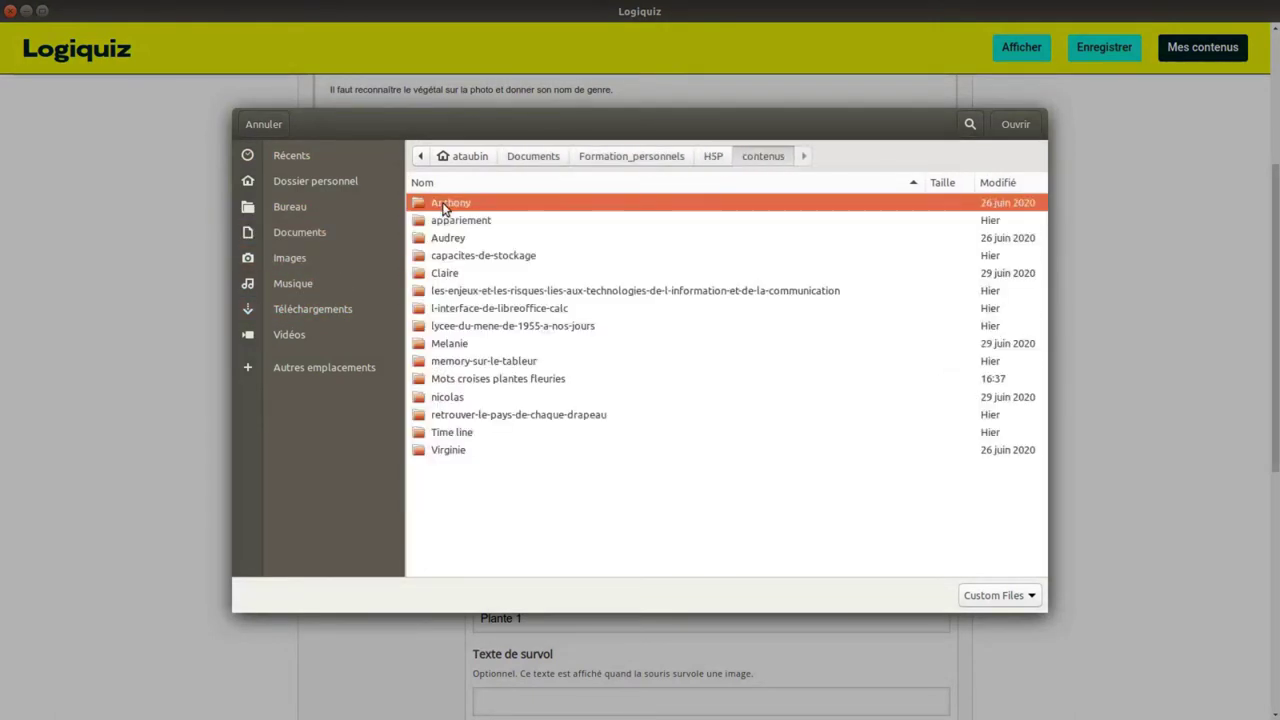
pyautogui.click(491, 382)
pyautogui.doubleClick(491, 379)
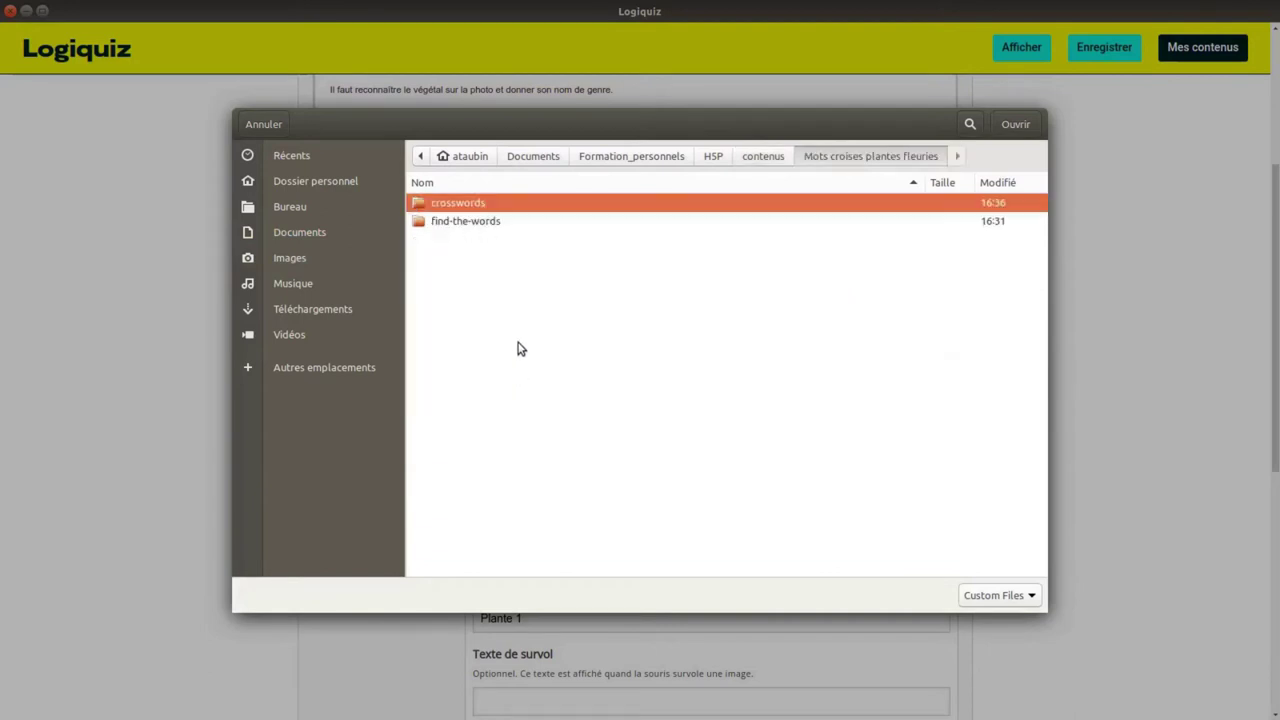
pyautogui.doubleClick(459, 204)
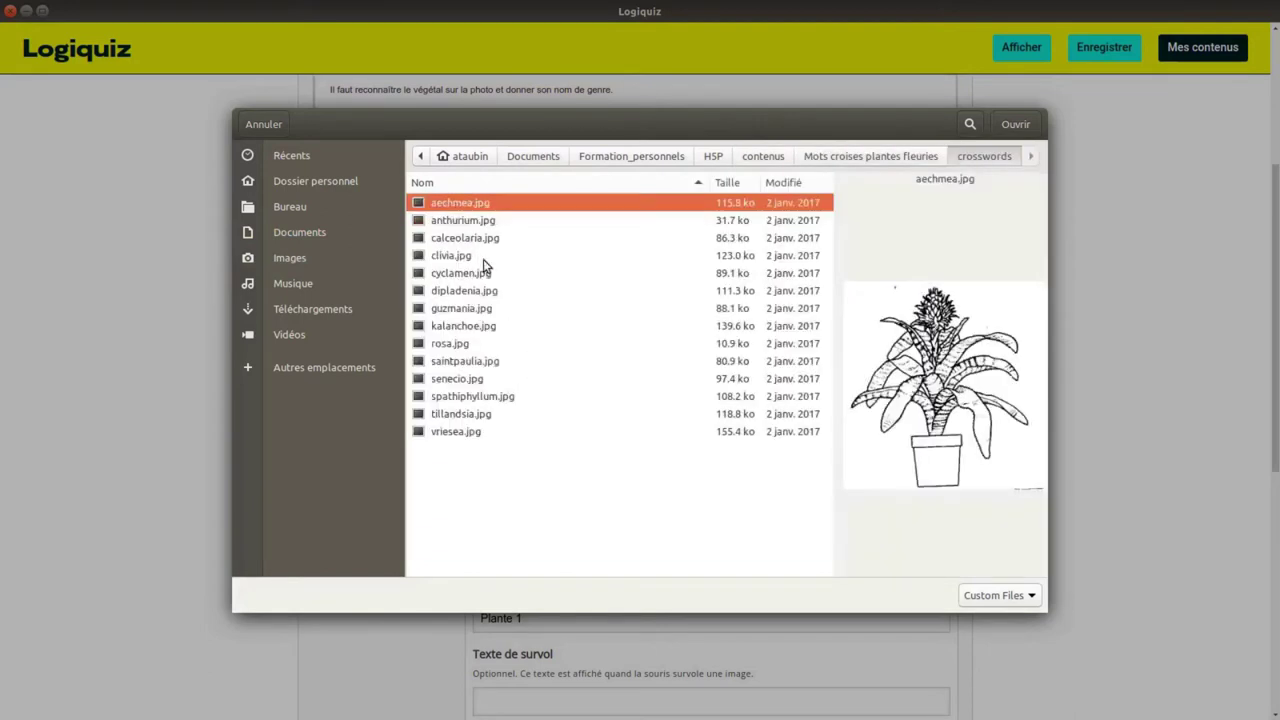
pyautogui.click(1015, 124)
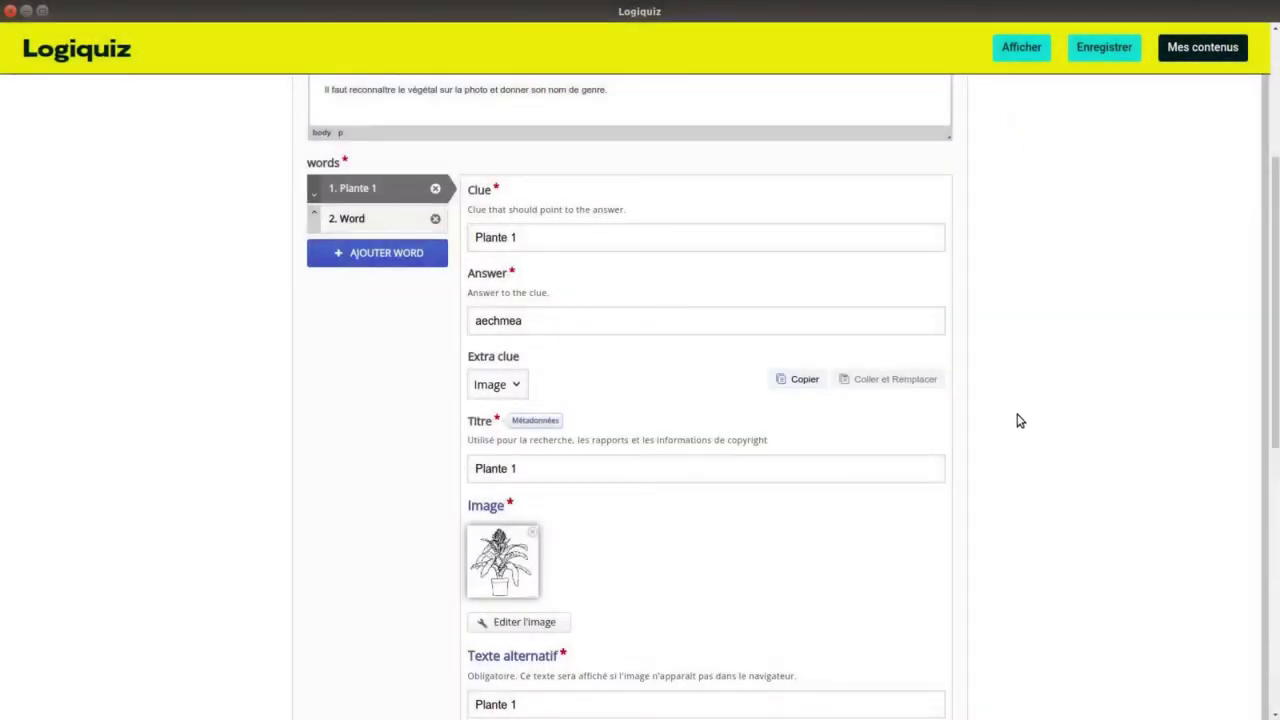
# Enable "Fix word on grid" for the first word, inspect its row, column and orientation options, and disable it again.
pyautogui.scroll(-3, 912, 467)
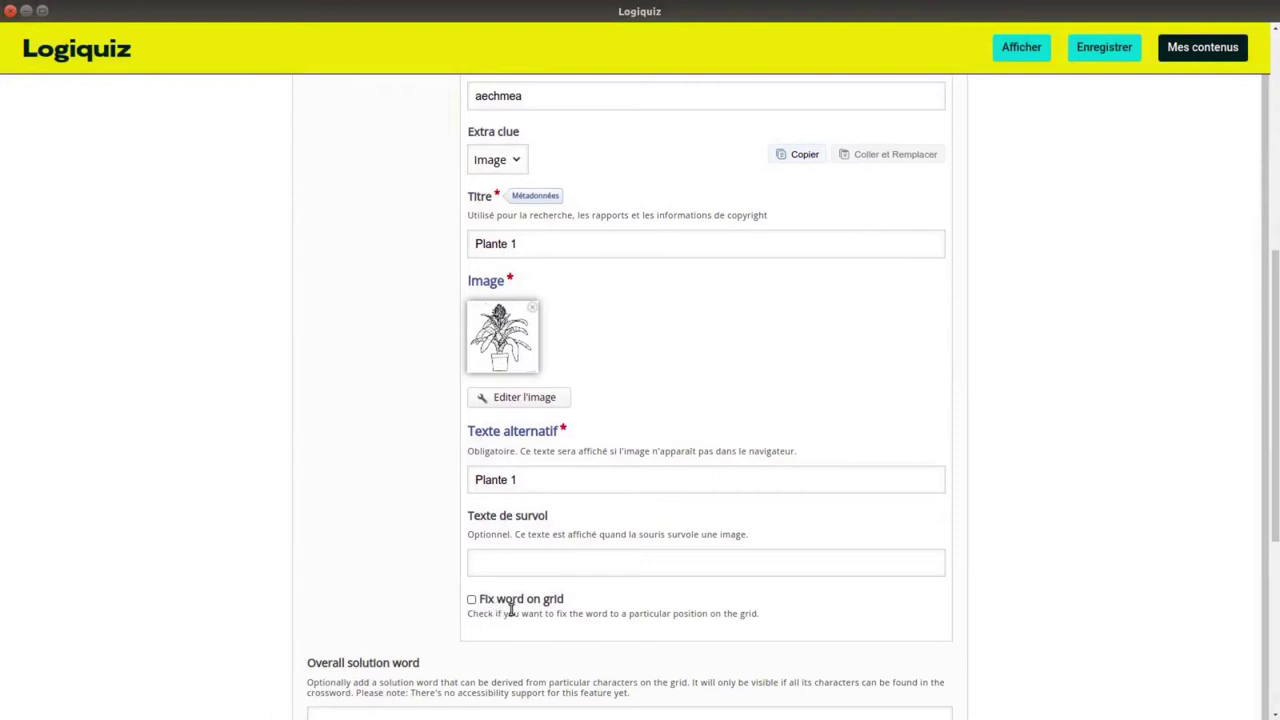
pyautogui.click(471, 600)
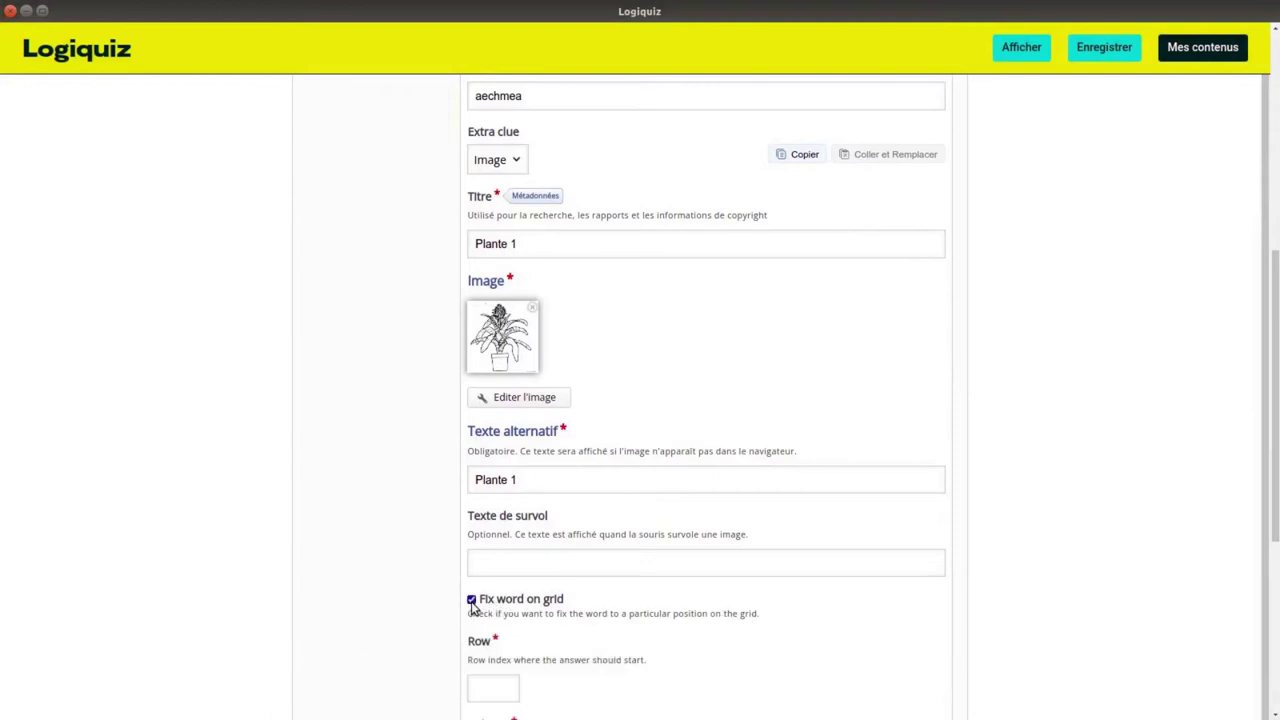
pyautogui.scroll(-4, 530, 650)
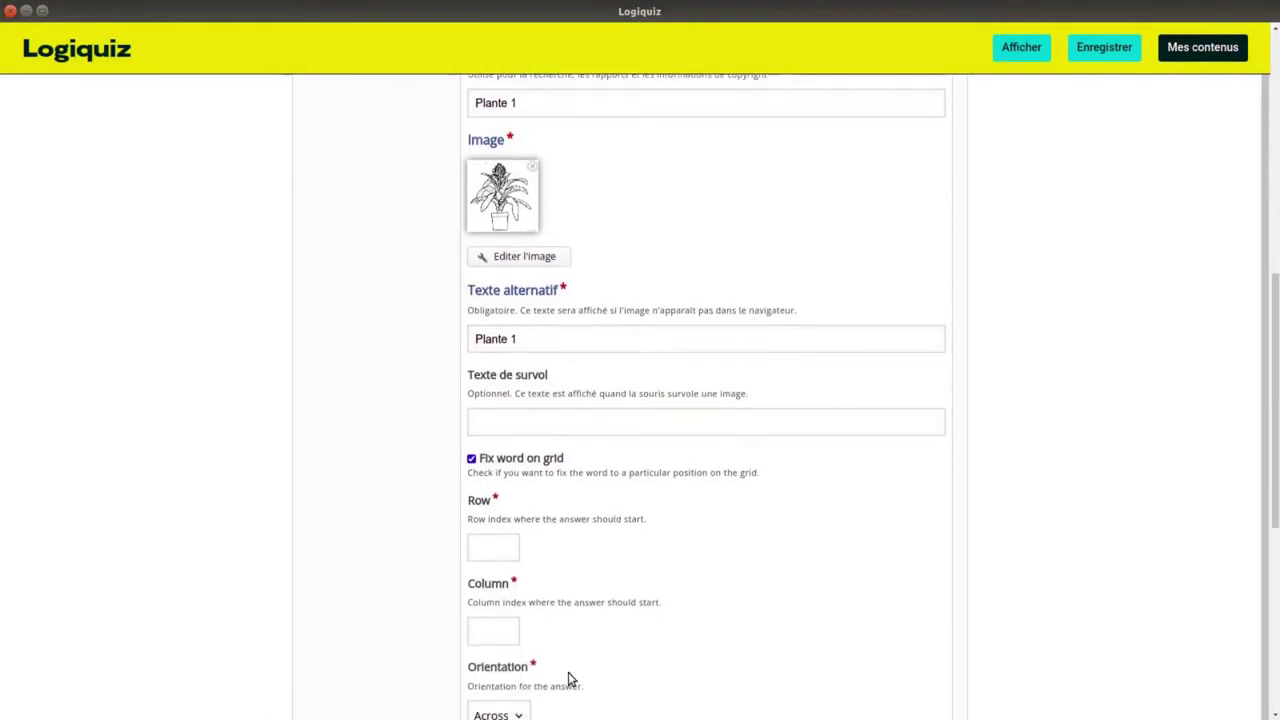
pyautogui.click(523, 603)
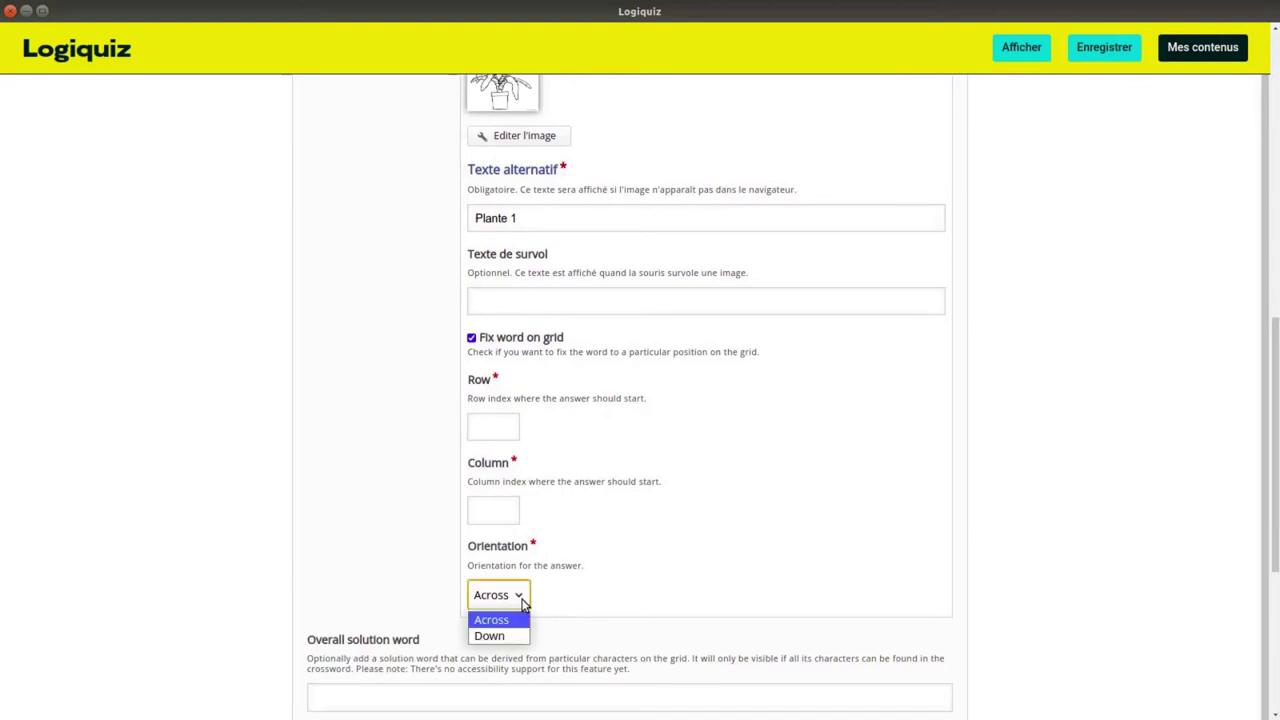
pyautogui.click(523, 603)
pyautogui.scroll(1, 634, 489)
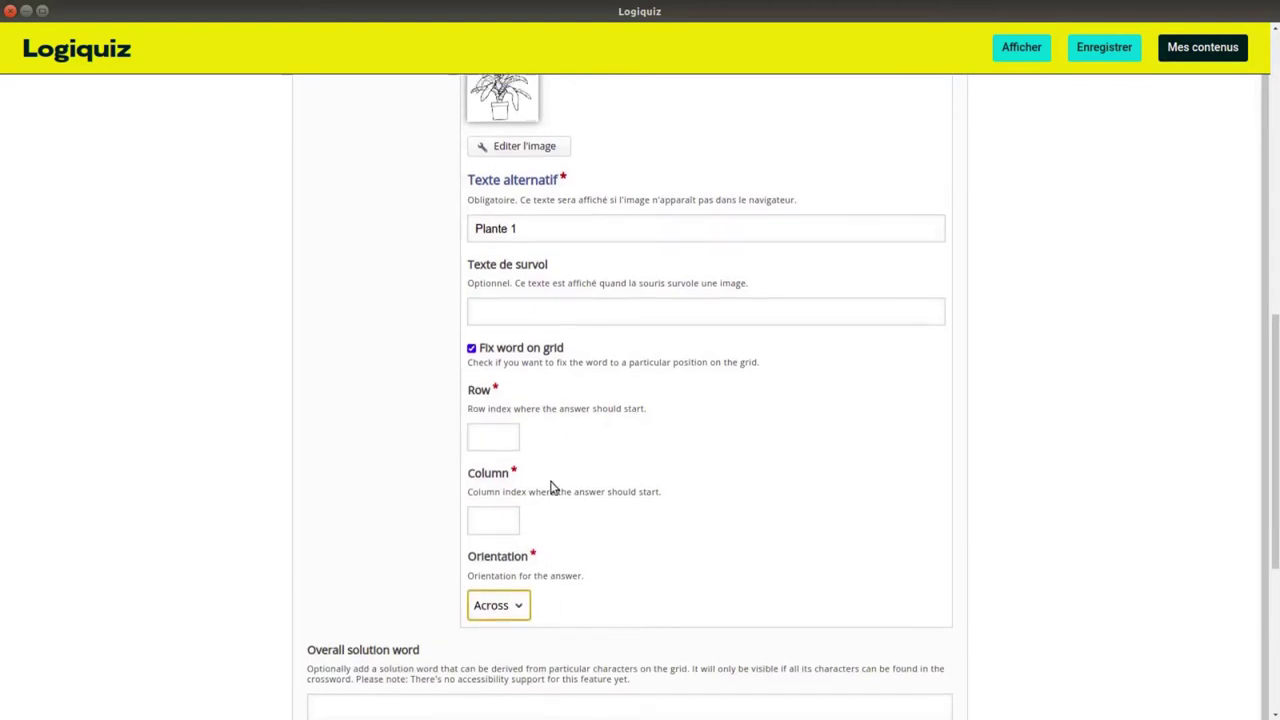
pyautogui.click(470, 377)
pyautogui.scroll(3, 560, 423)
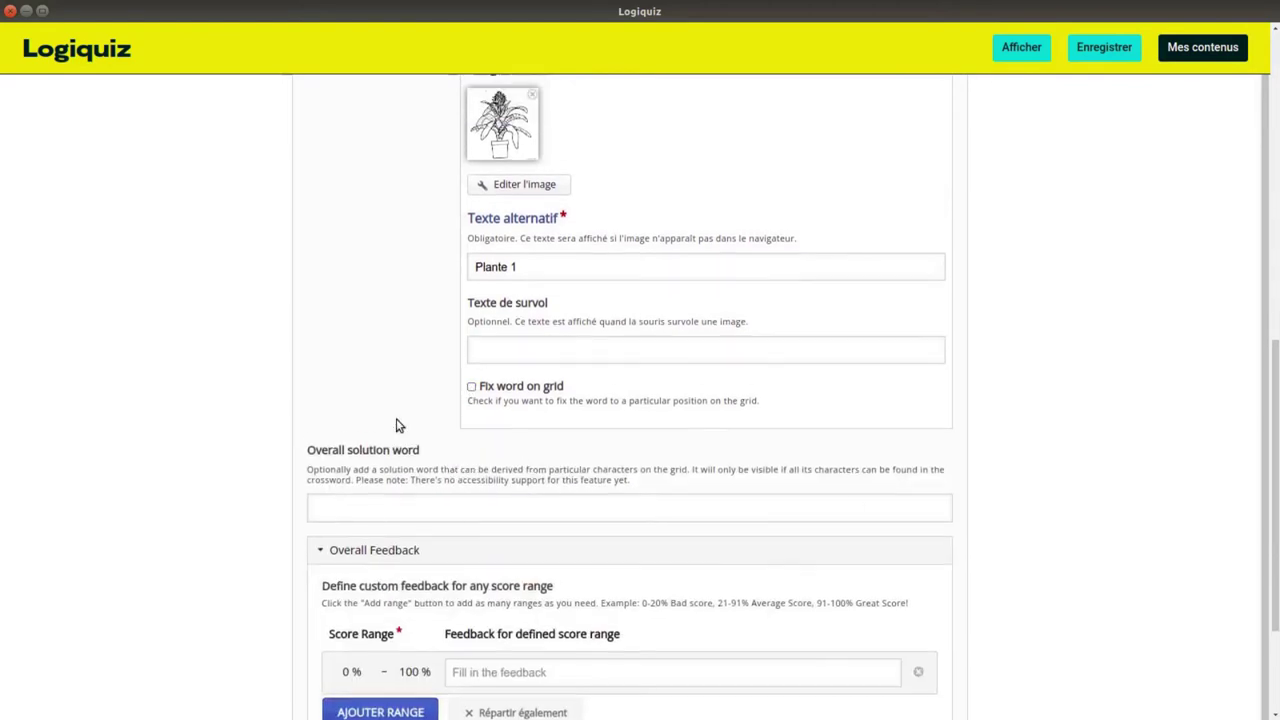
# Give the second word the clue "Plante 2" and choose Image as its extra clue type.
pyautogui.scroll(7, 386, 428)
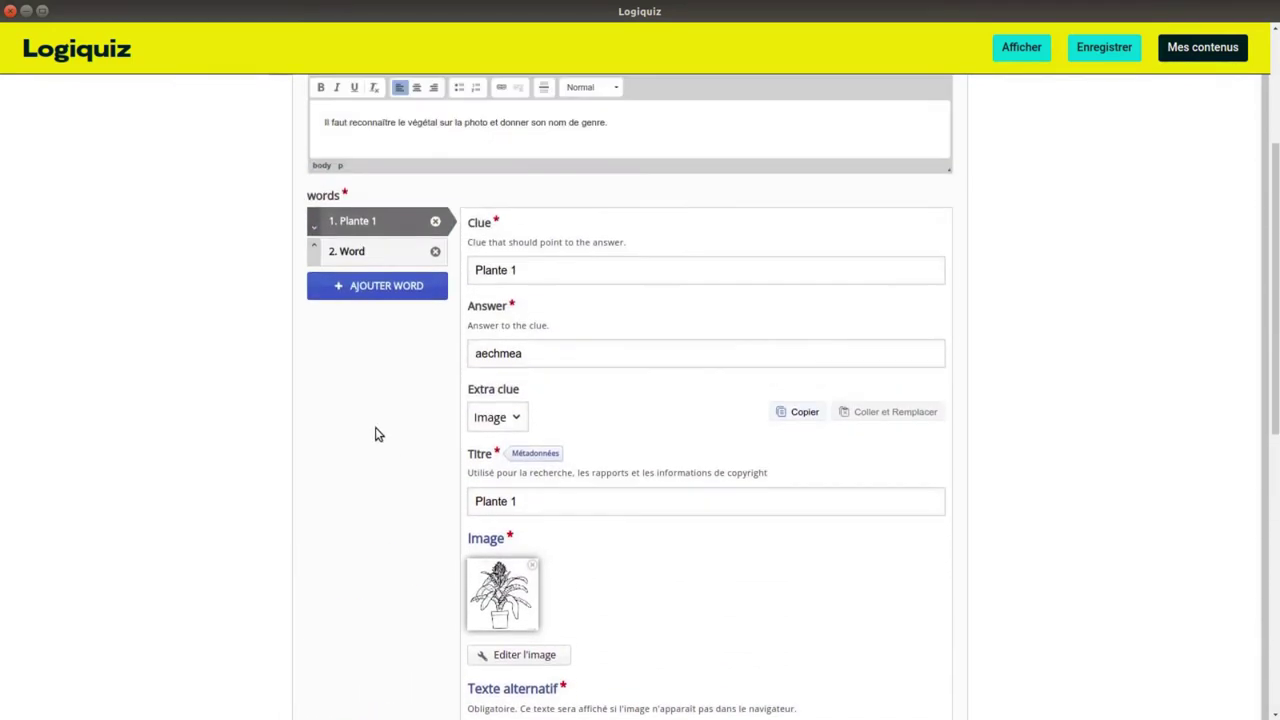
pyautogui.click(353, 256)
pyautogui.click(530, 228)
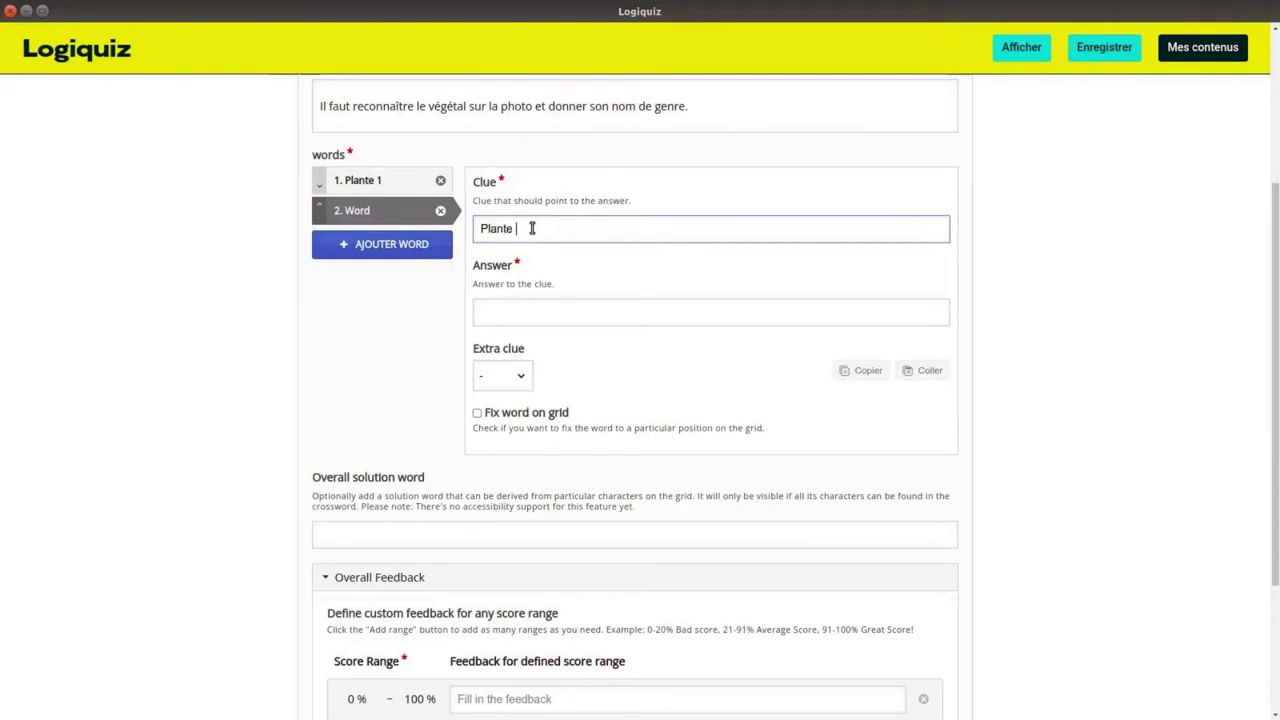
pyautogui.click(526, 377)
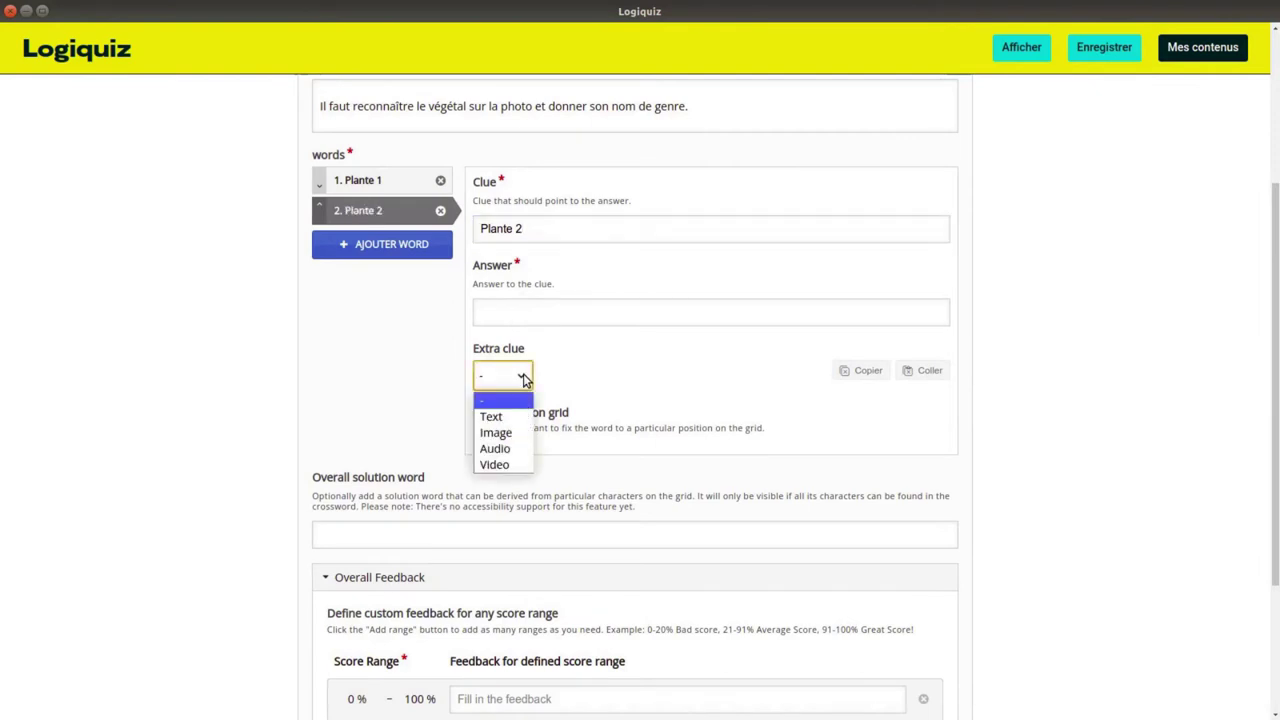
pyautogui.click(496, 431)
# Copy the clue text "Plante 2" into both the title and the alternative text of the second word's image clue.
pyautogui.moveTo(536, 228); pyautogui.dragTo(460, 228)
pyautogui.hotkey('ctrl', 'c')
pyautogui.click(500, 452)
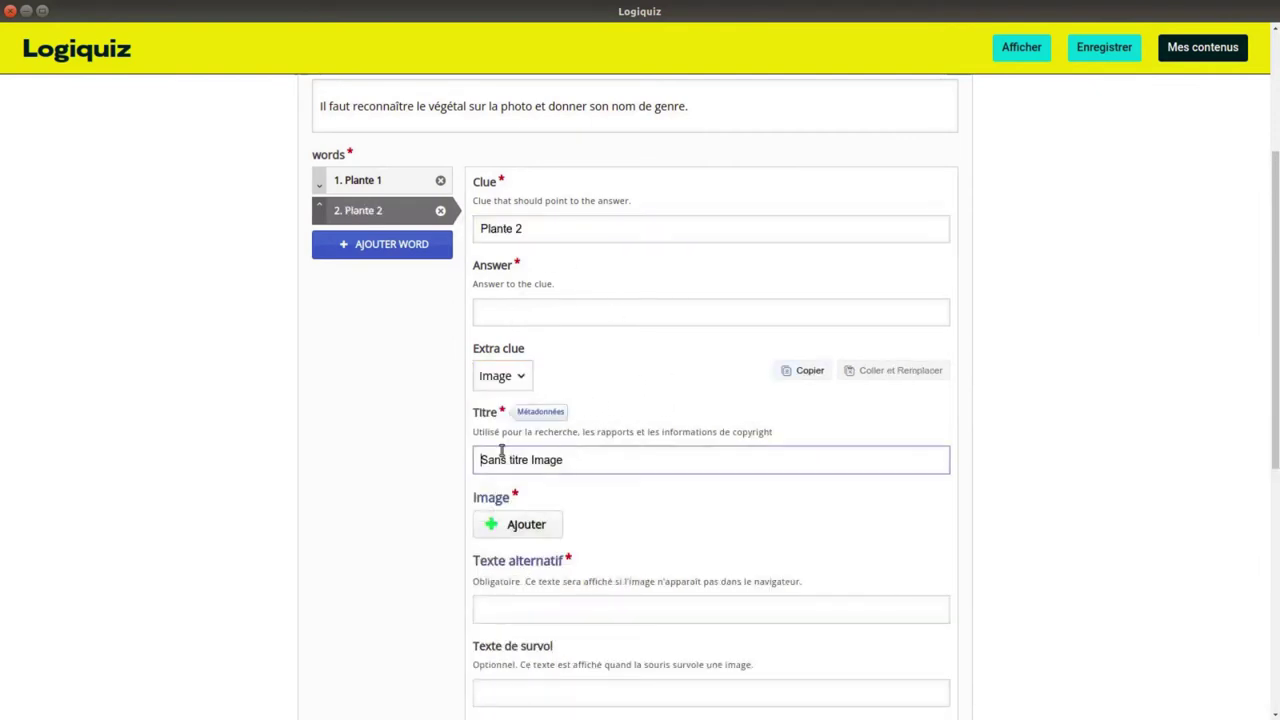
pyautogui.doubleClick(512, 460)
pyautogui.hotkey('ctrl', 'a')
pyautogui.hotkey('ctrl', 'v')
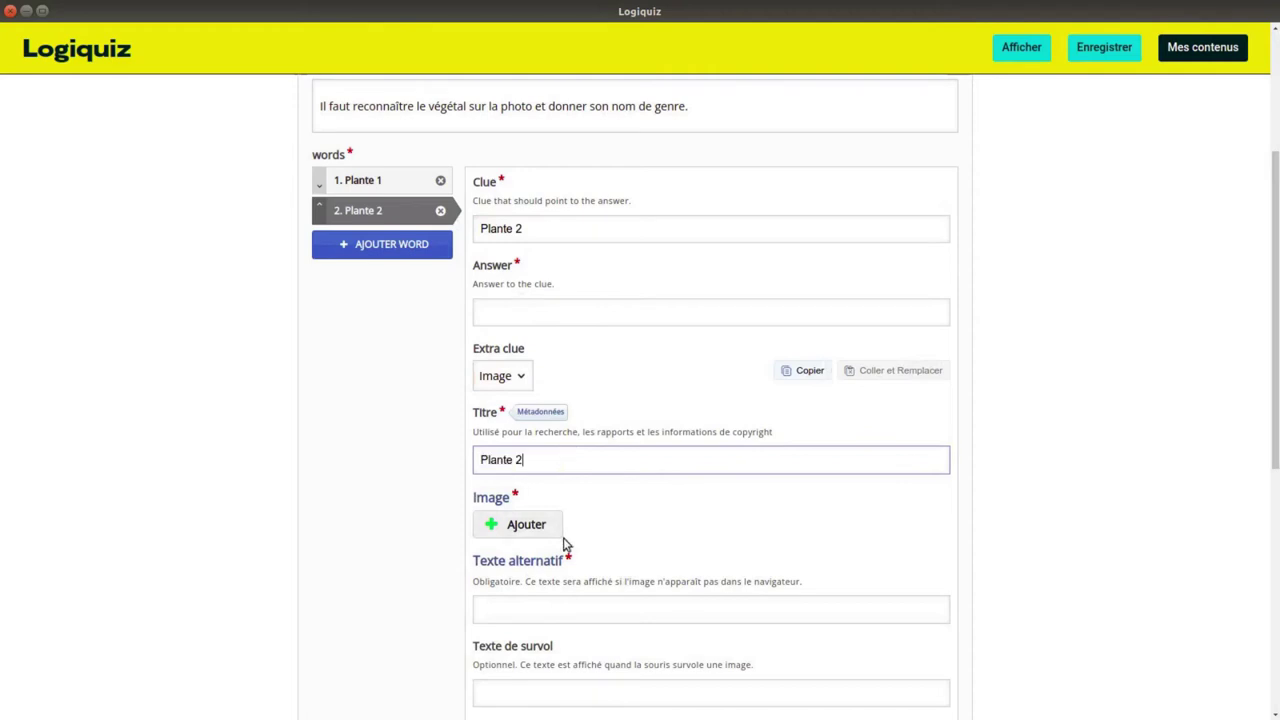
pyautogui.click(526, 609)
pyautogui.hotkey('ctrl', 'v')
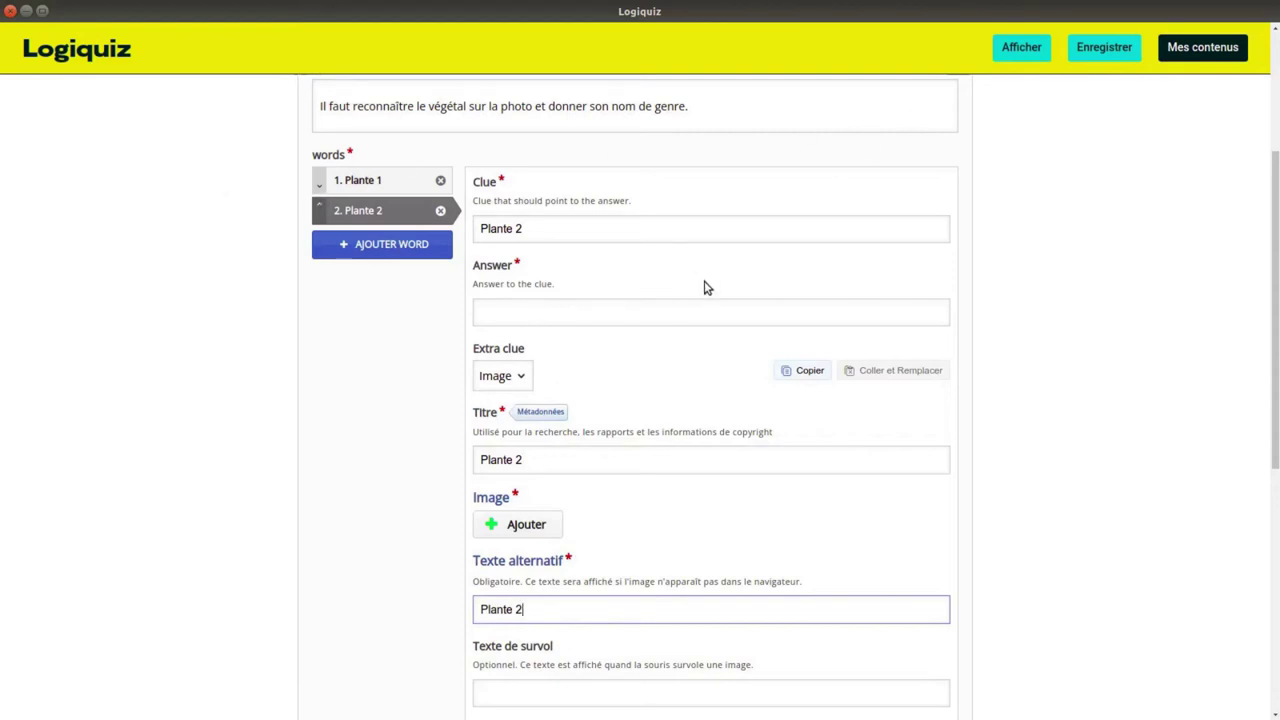
# Set the second word's answer to "anthurium", copied from the plantes text file.
pyautogui.hotkey('alt', 'Tab')
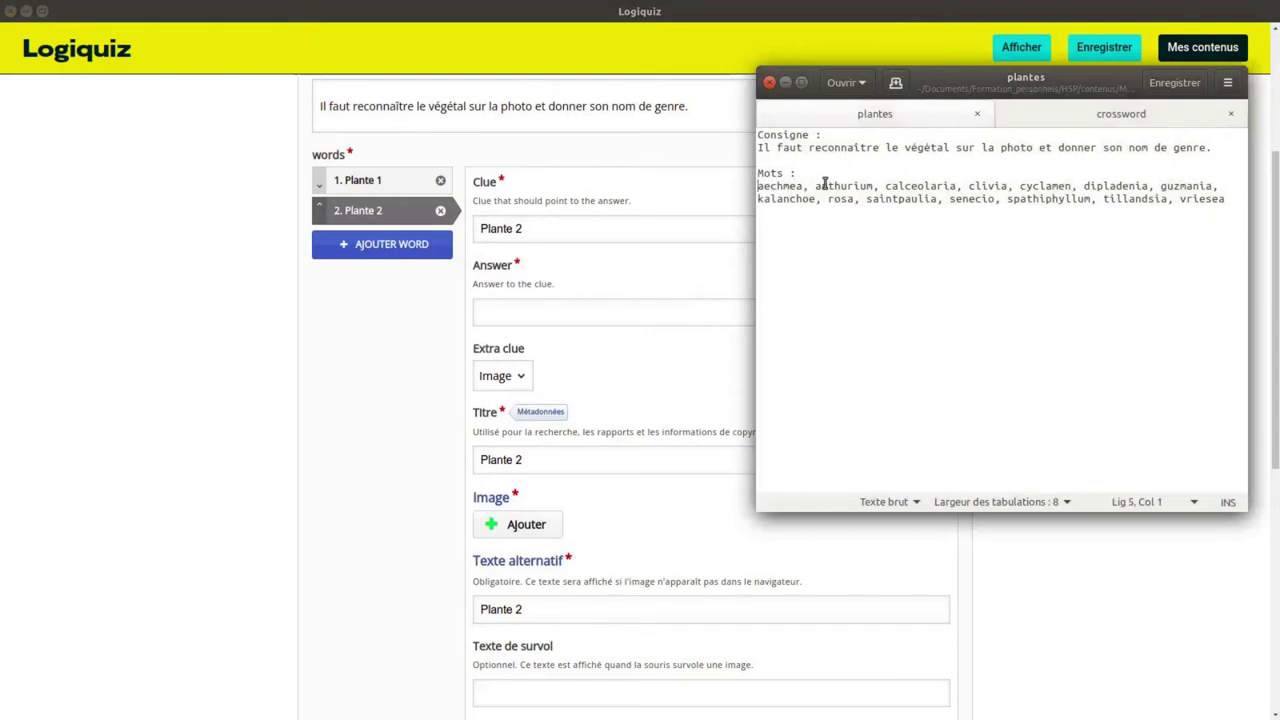
pyautogui.moveTo(815, 186); pyautogui.dragTo(872, 186)
pyautogui.hotkey('ctrl', 'c')
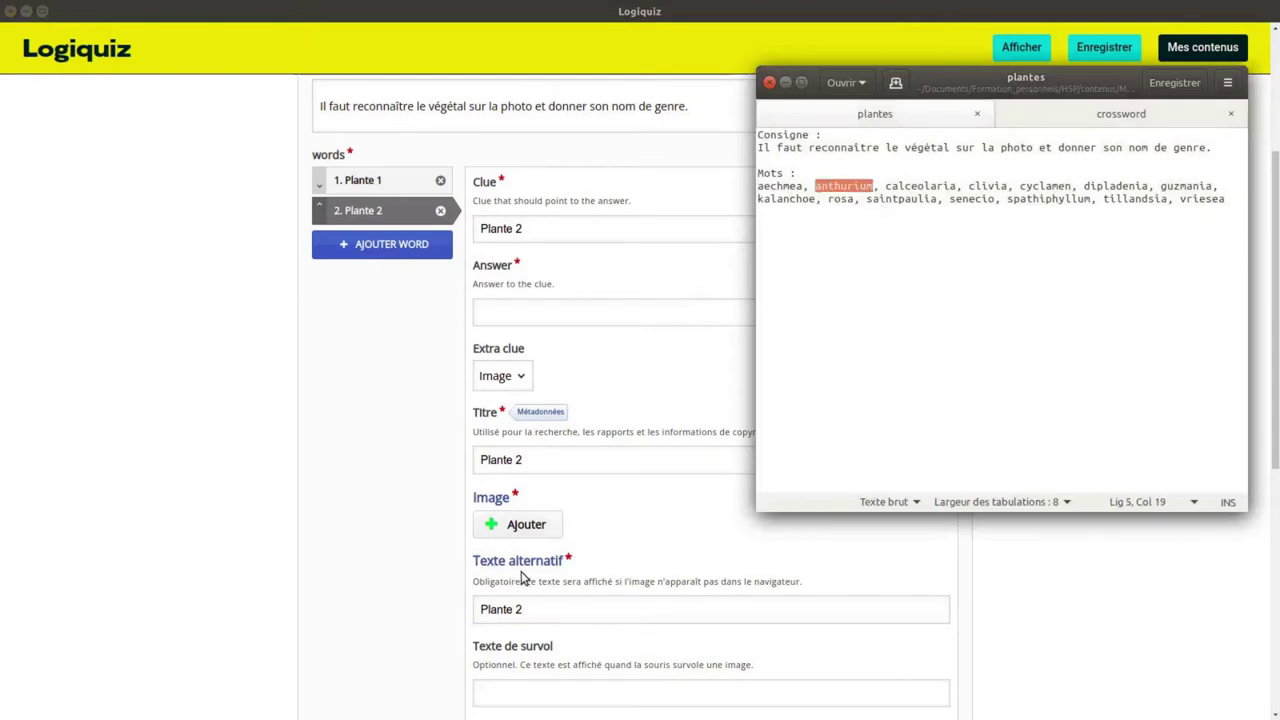
pyautogui.click(542, 300)
pyautogui.hotkey('ctrl', 'v')
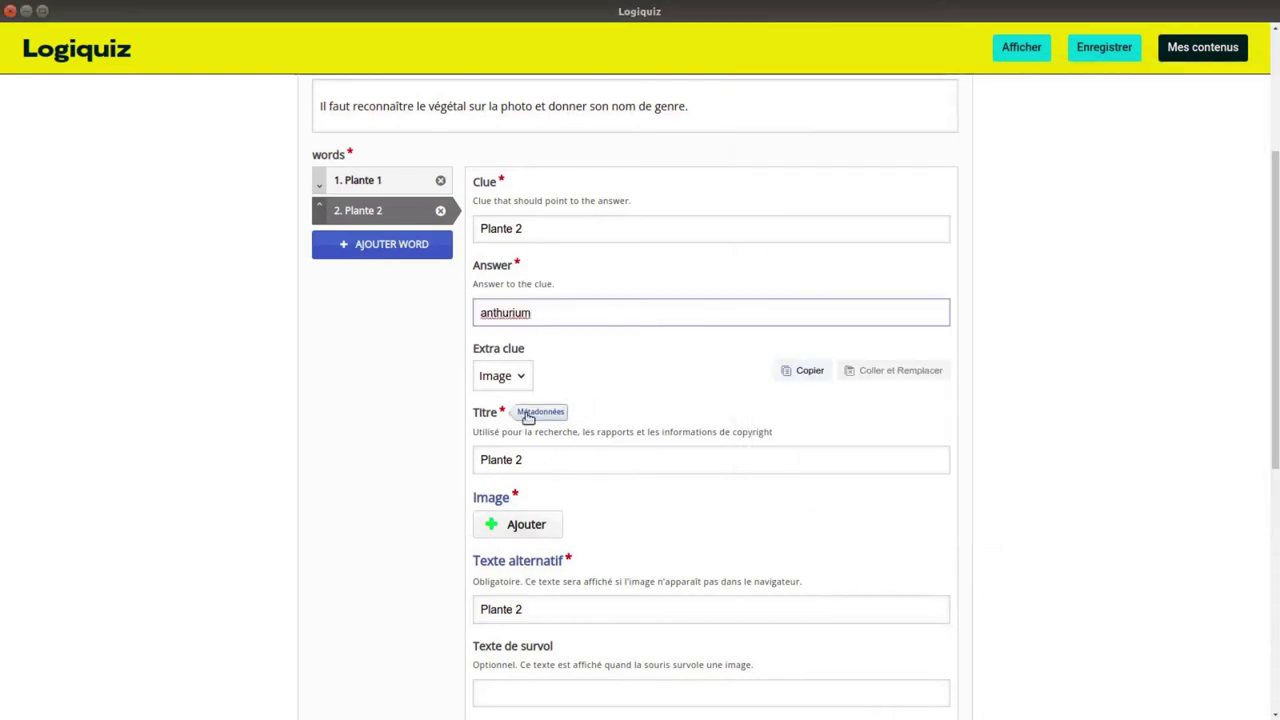
# Add anthurium.jpg from the recent files as the second word's clue image.
pyautogui.click(512, 525)
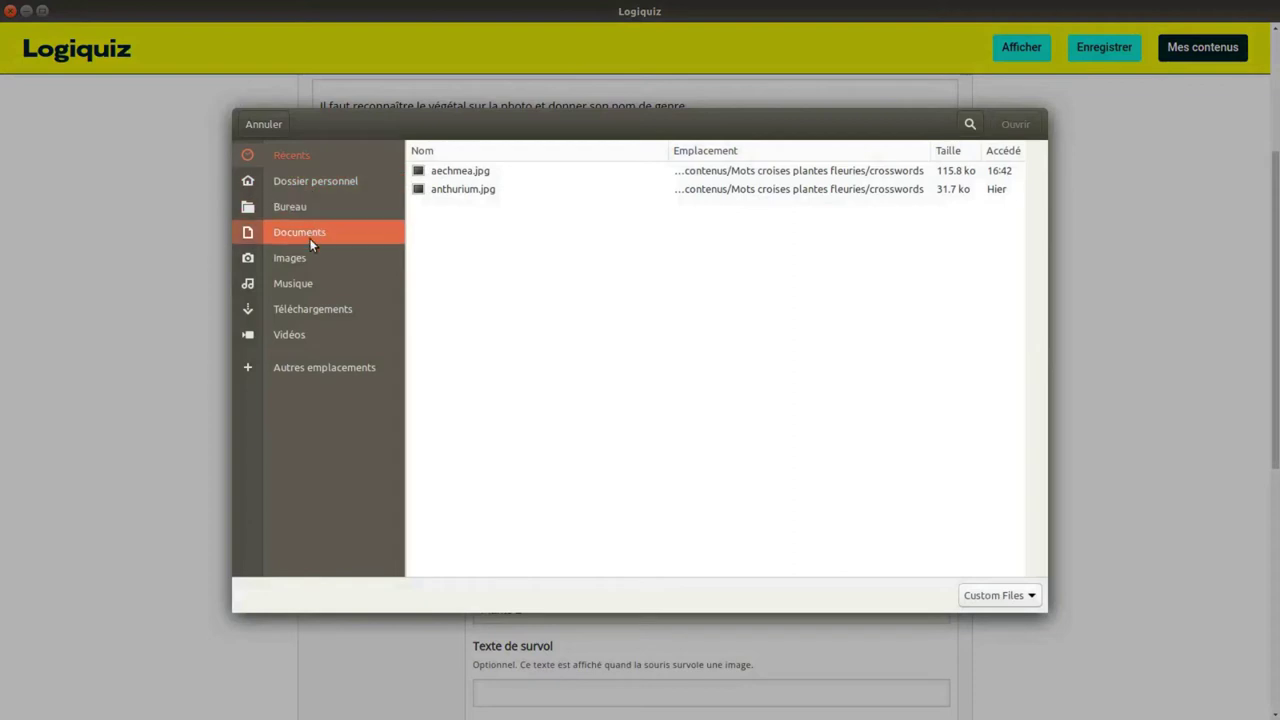
pyautogui.click(435, 190)
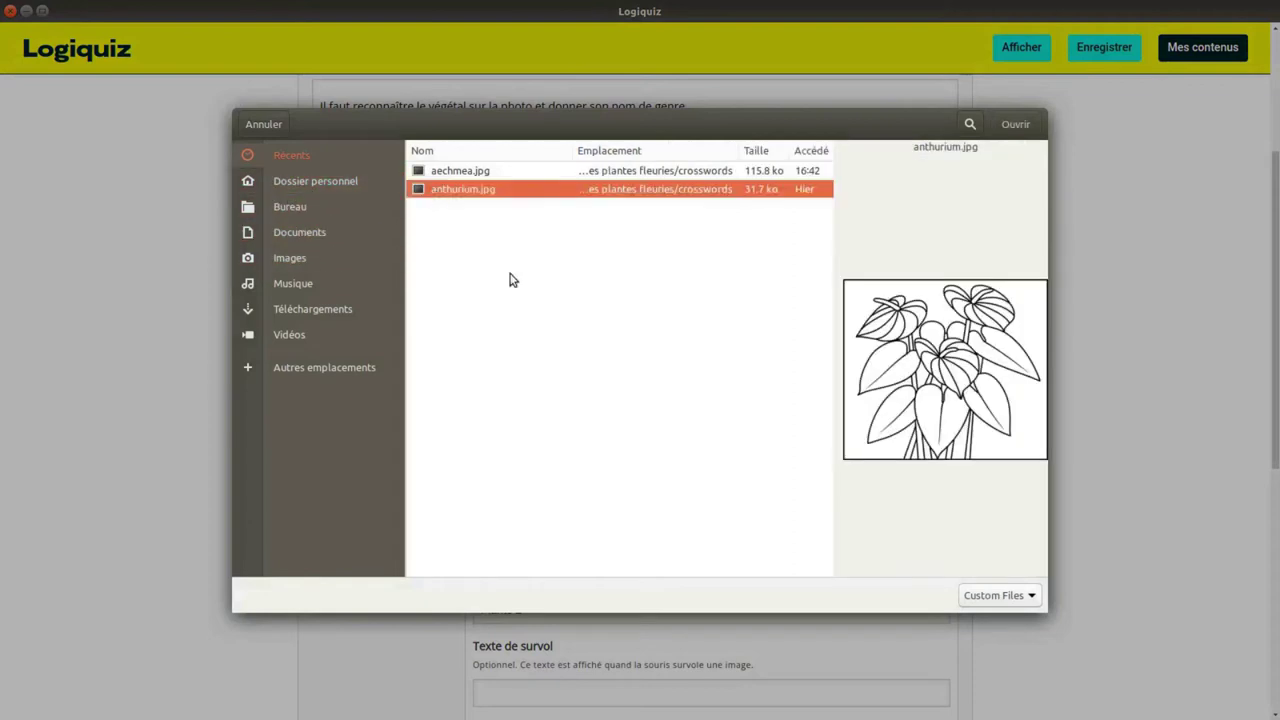
pyautogui.click(1012, 127)
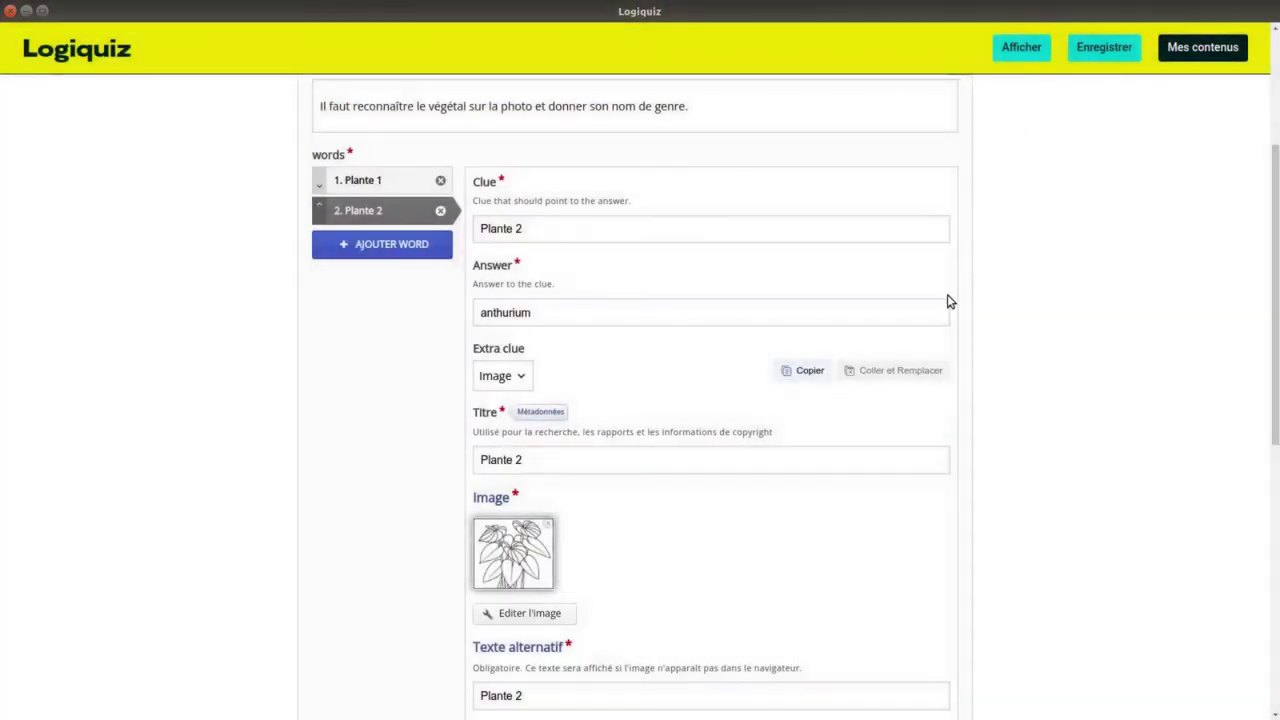
pyautogui.scroll(-3, 878, 540)
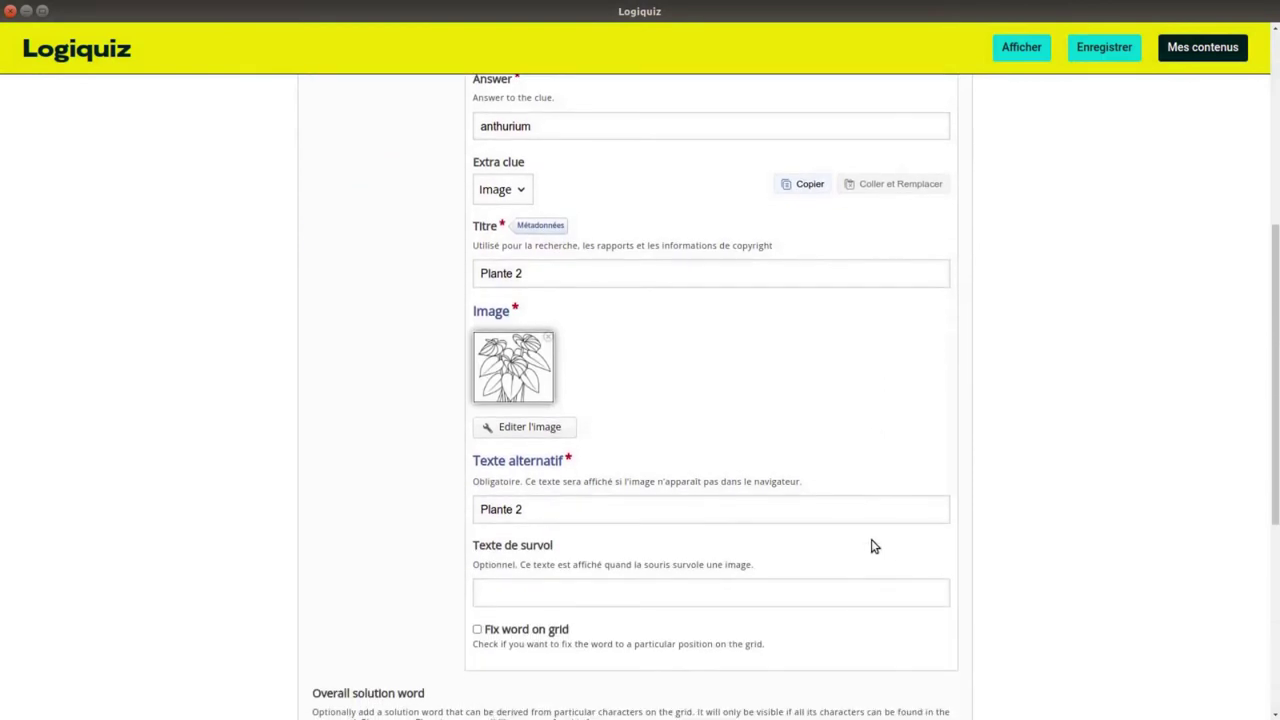
# Add a third word to the crossword's word list and open its clue for entry.
pyautogui.scroll(2, 872, 547)
pyautogui.click(380, 209)
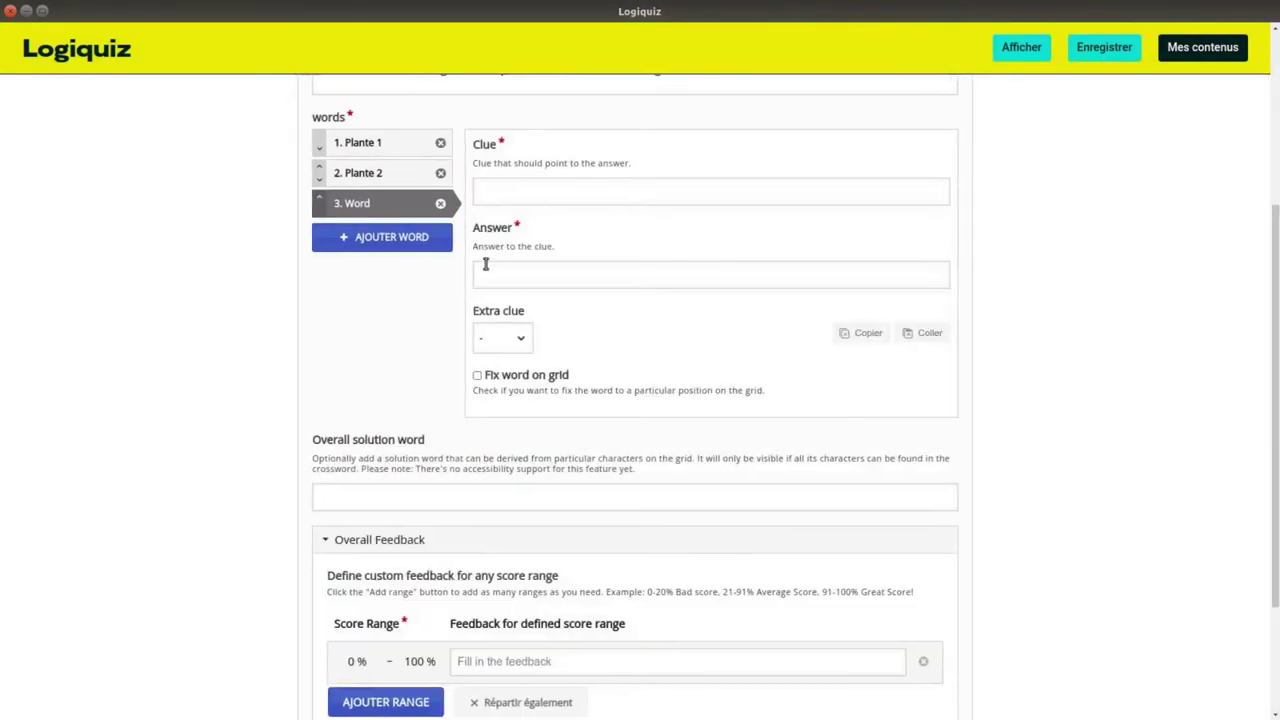
pyautogui.click(526, 189)
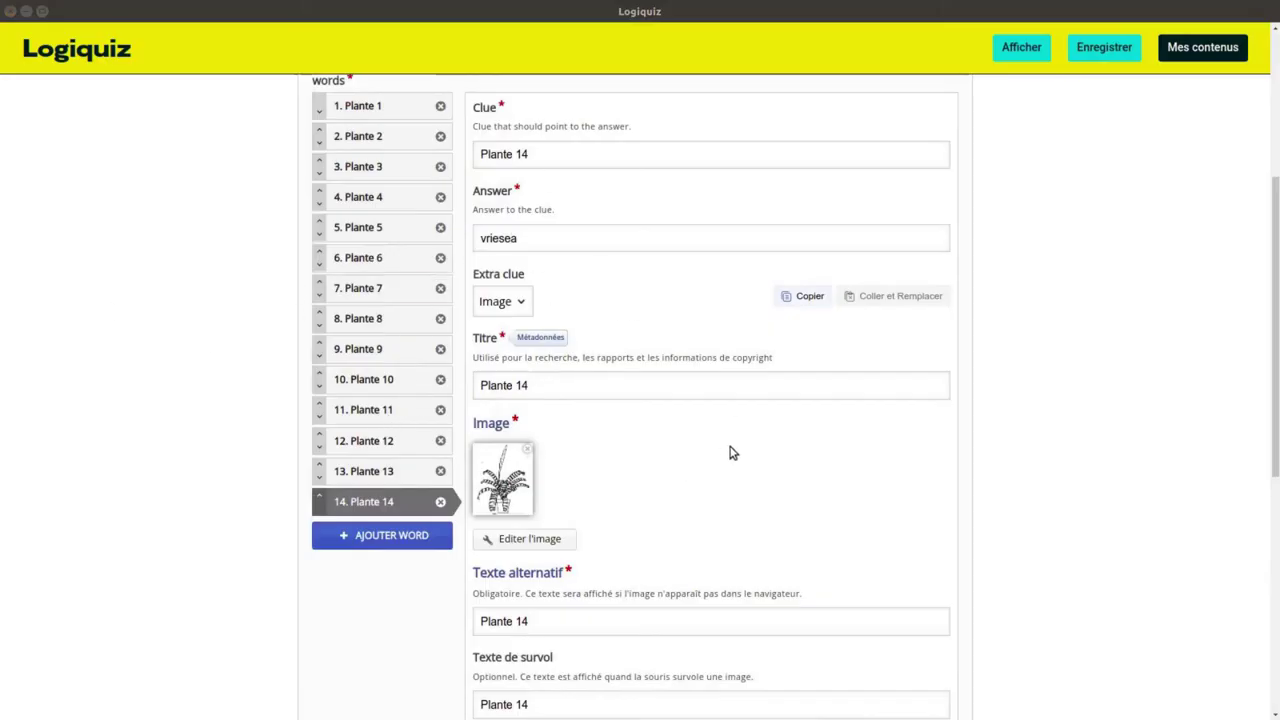
# Examine the extra clue types available for the Plante 14 word and keep the current one.
pyautogui.scroll(-1, 716, 461)
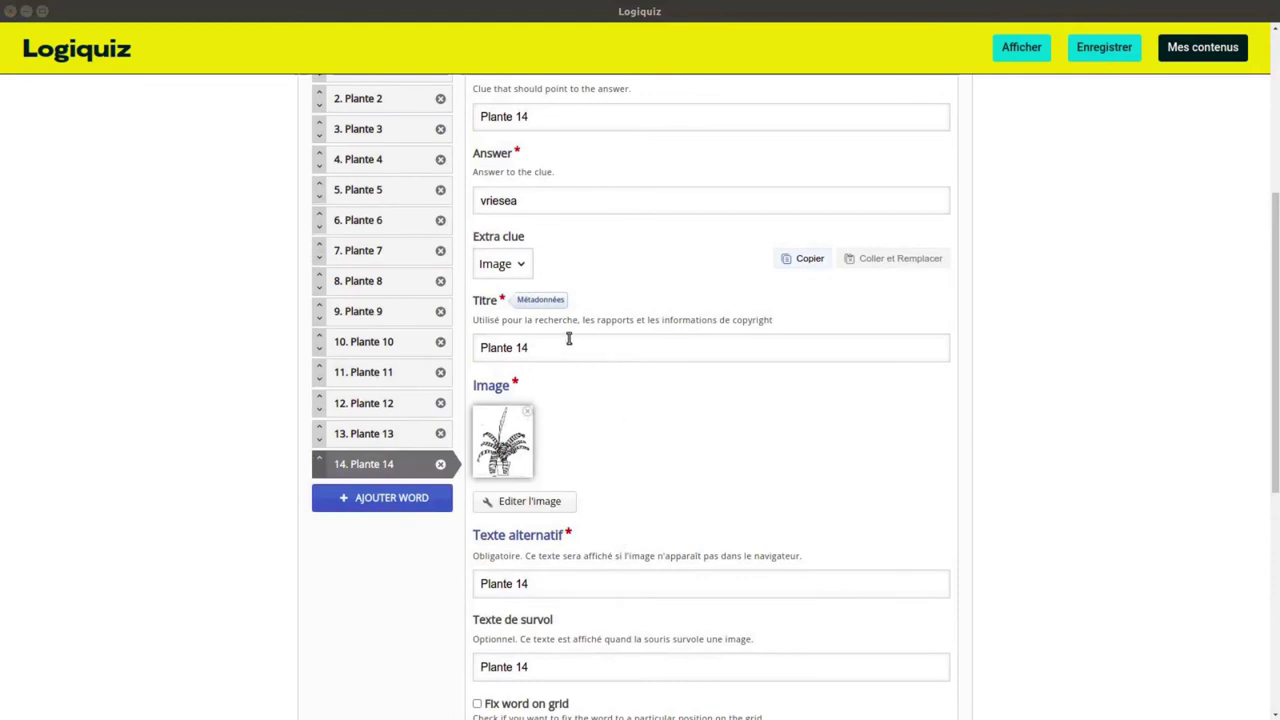
pyautogui.click(520, 265)
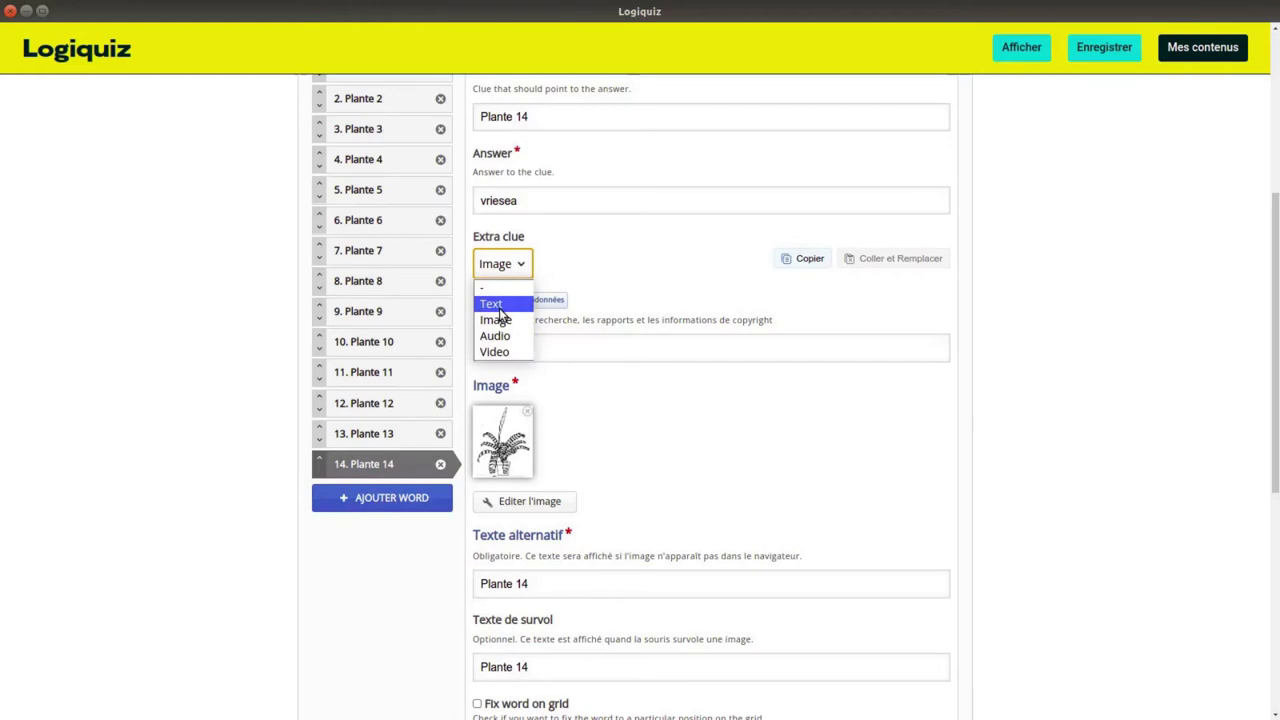
pyautogui.click(584, 270)
# Examine the overall solution word field and the feedback score range settings below the word list.
pyautogui.scroll(-5, 800, 445)
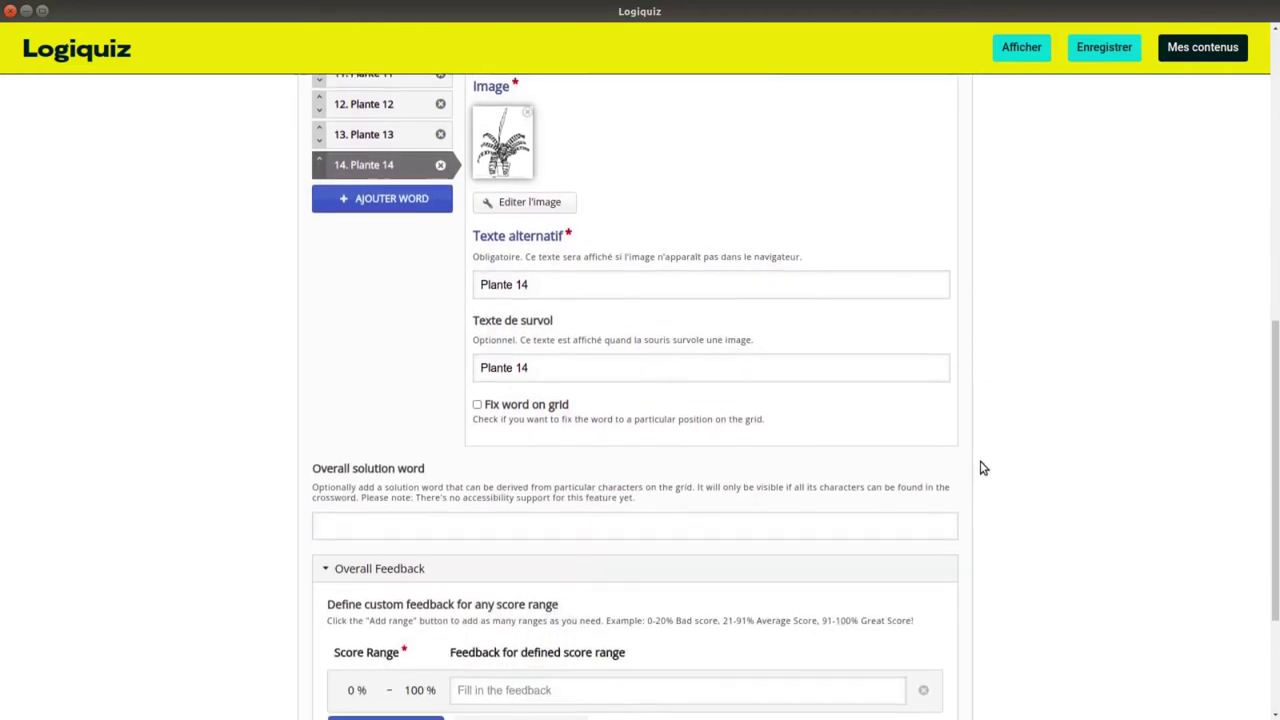
pyautogui.scroll(-1, 980, 466)
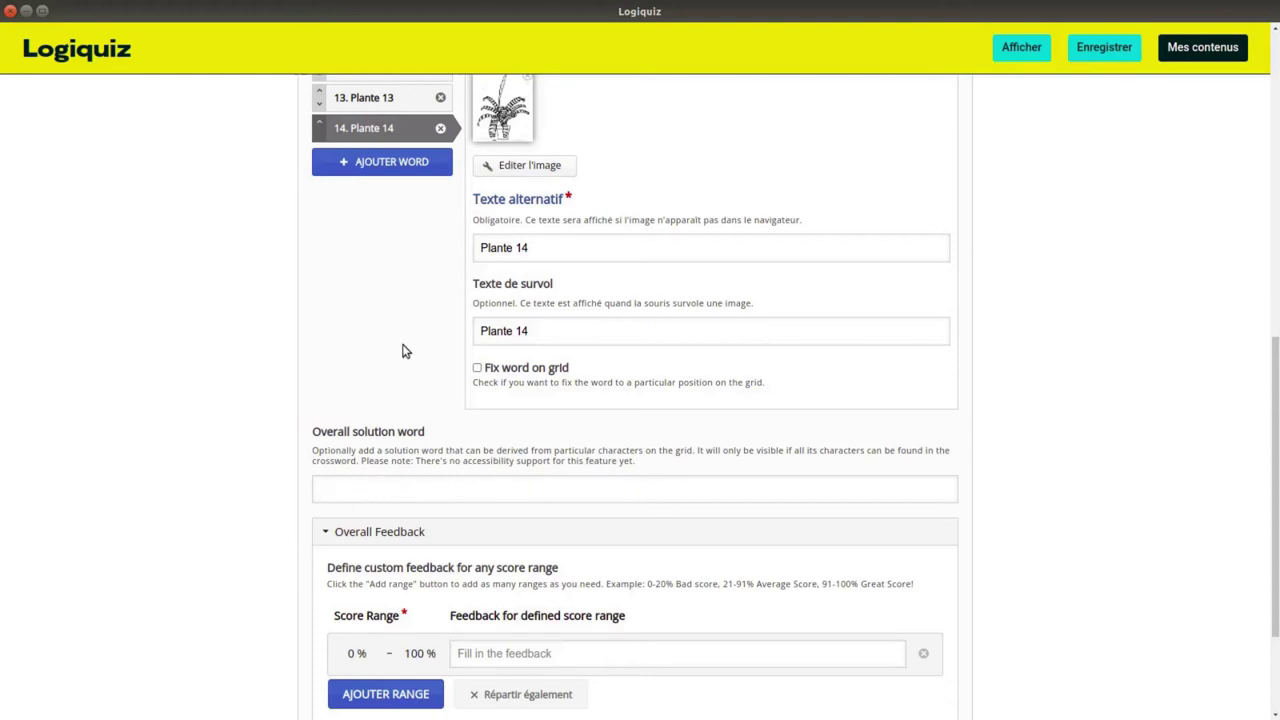
pyautogui.scroll(3, 443, 291)
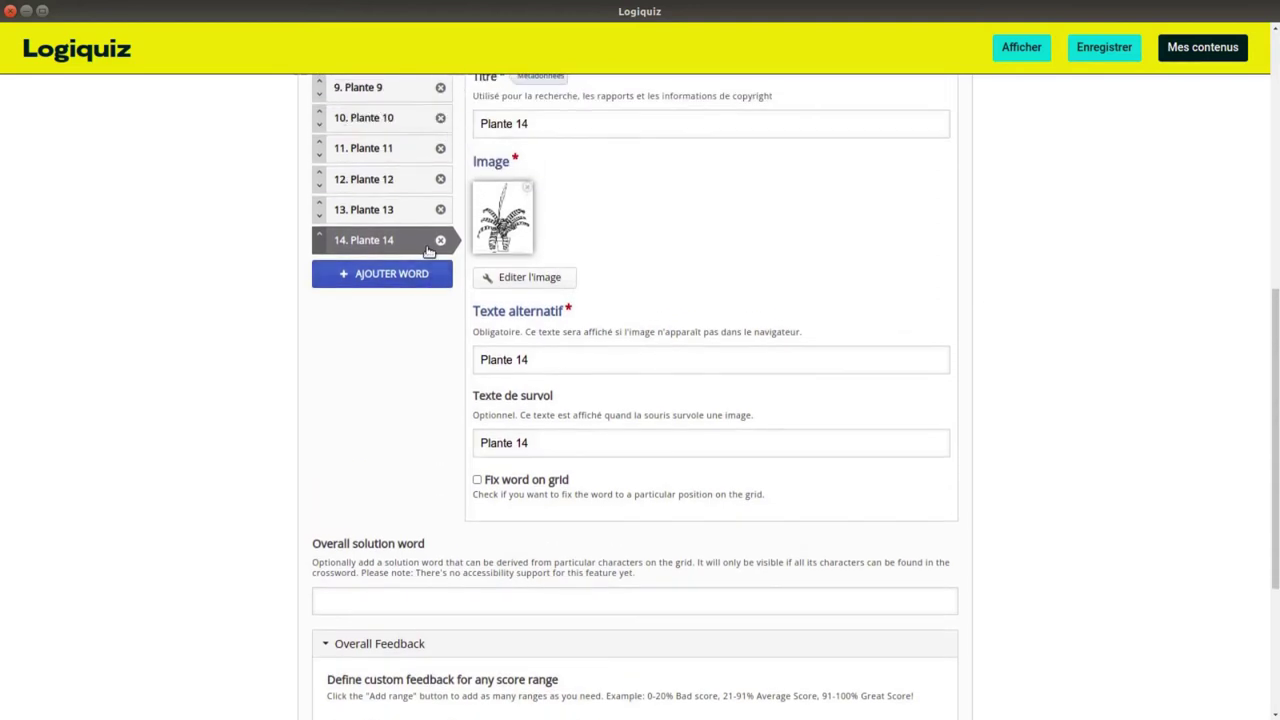
pyautogui.scroll(-3, 677, 390)
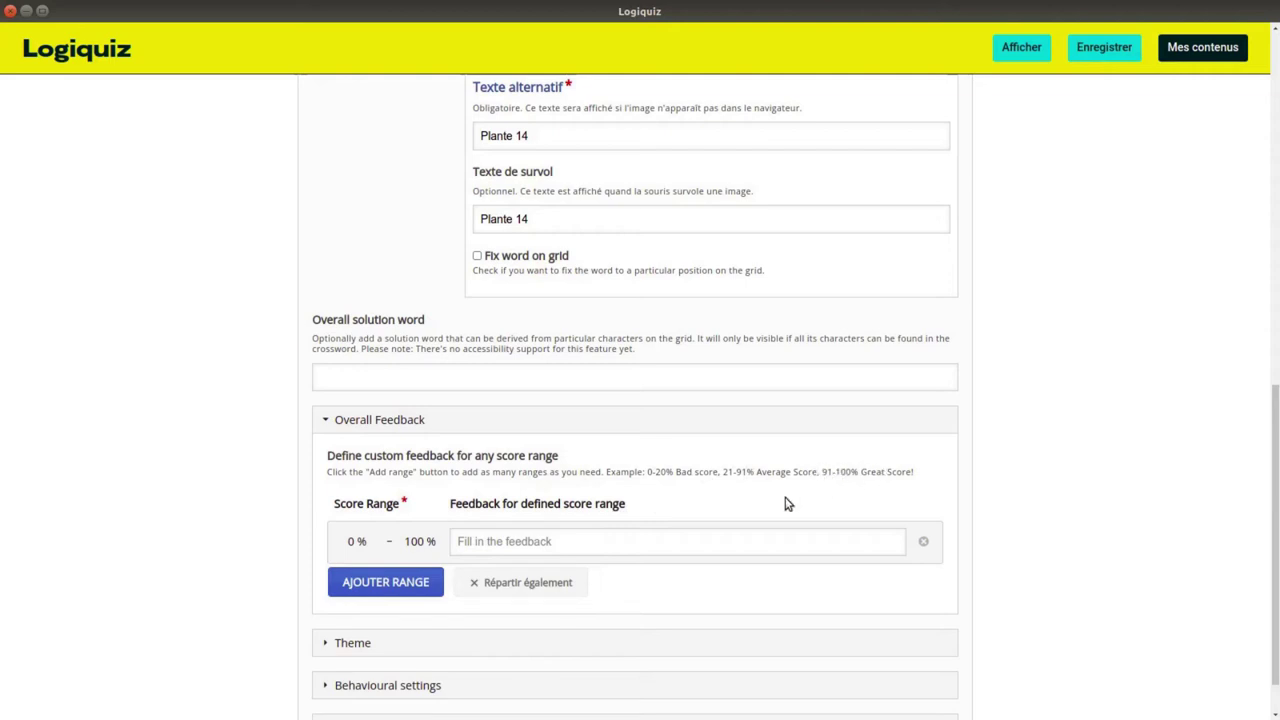
pyautogui.scroll(-1, 430, 520)
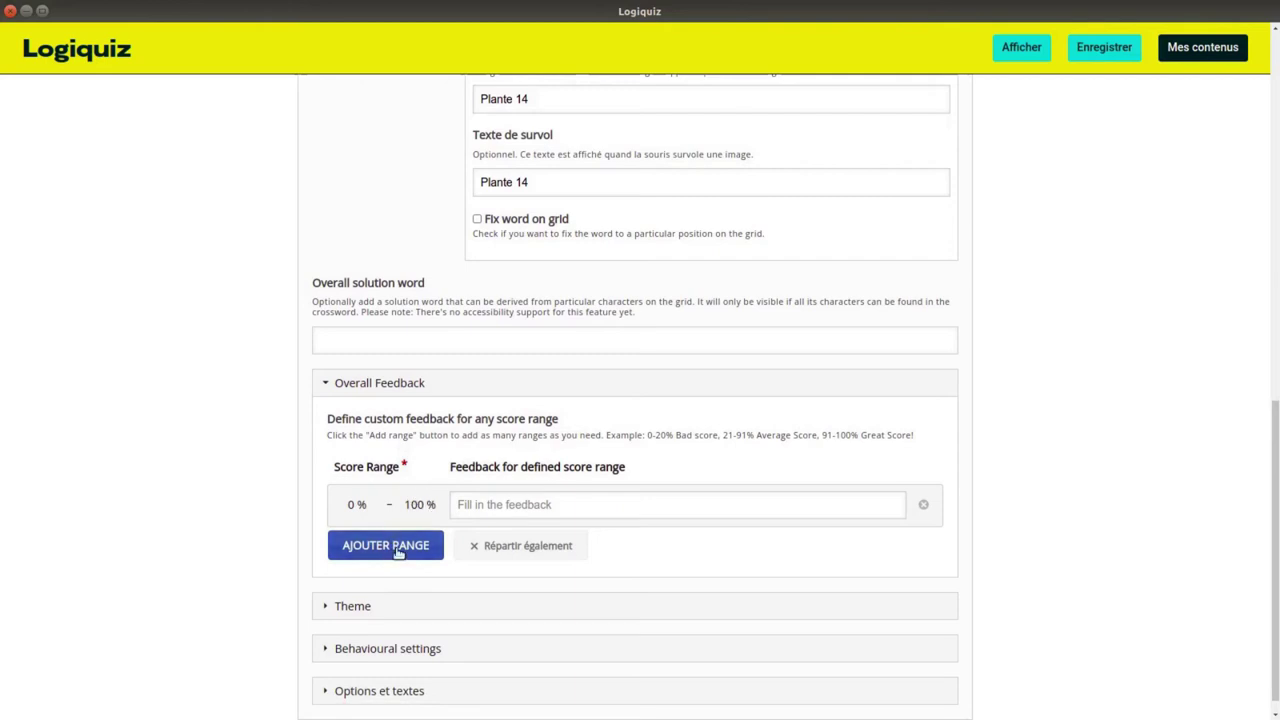
# Expand the Theme settings and examine the background image, grid, cell and clue colour options.
pyautogui.scroll(-1, 300, 562)
pyautogui.click(326, 584)
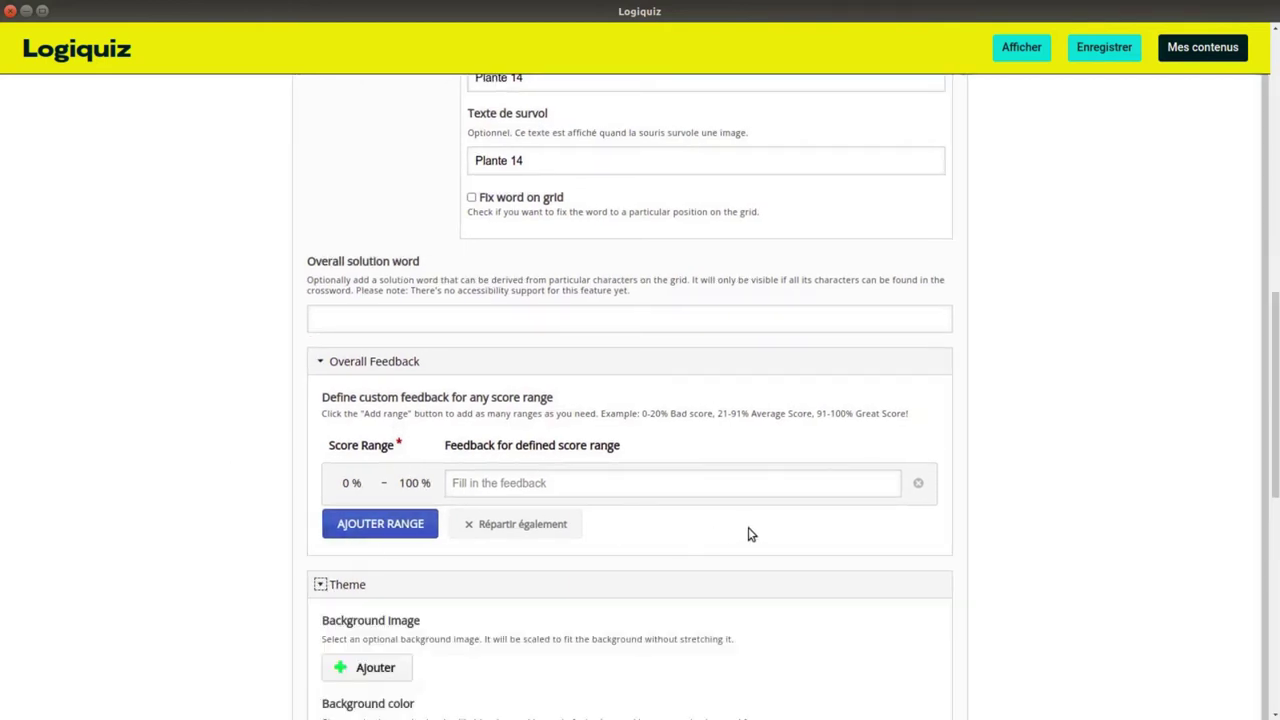
pyautogui.scroll(-2, 900, 580)
pyautogui.scroll(-5, 964, 590)
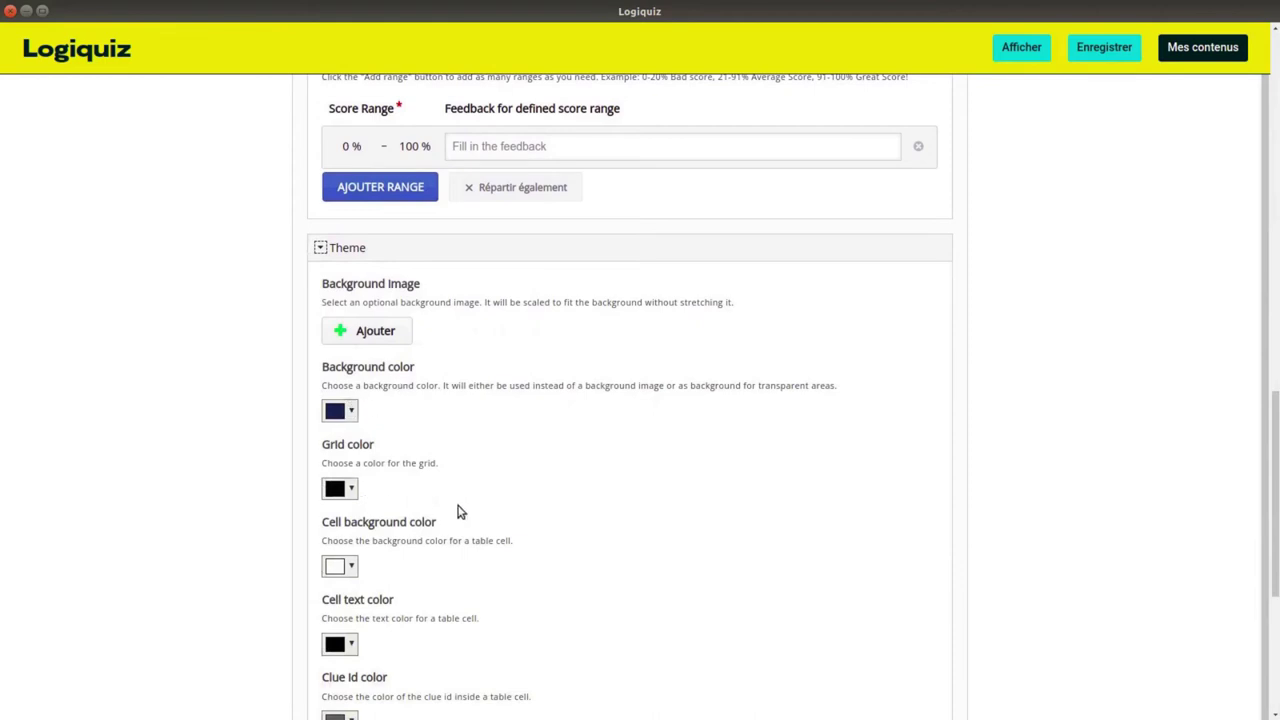
pyautogui.scroll(-2, 445, 507)
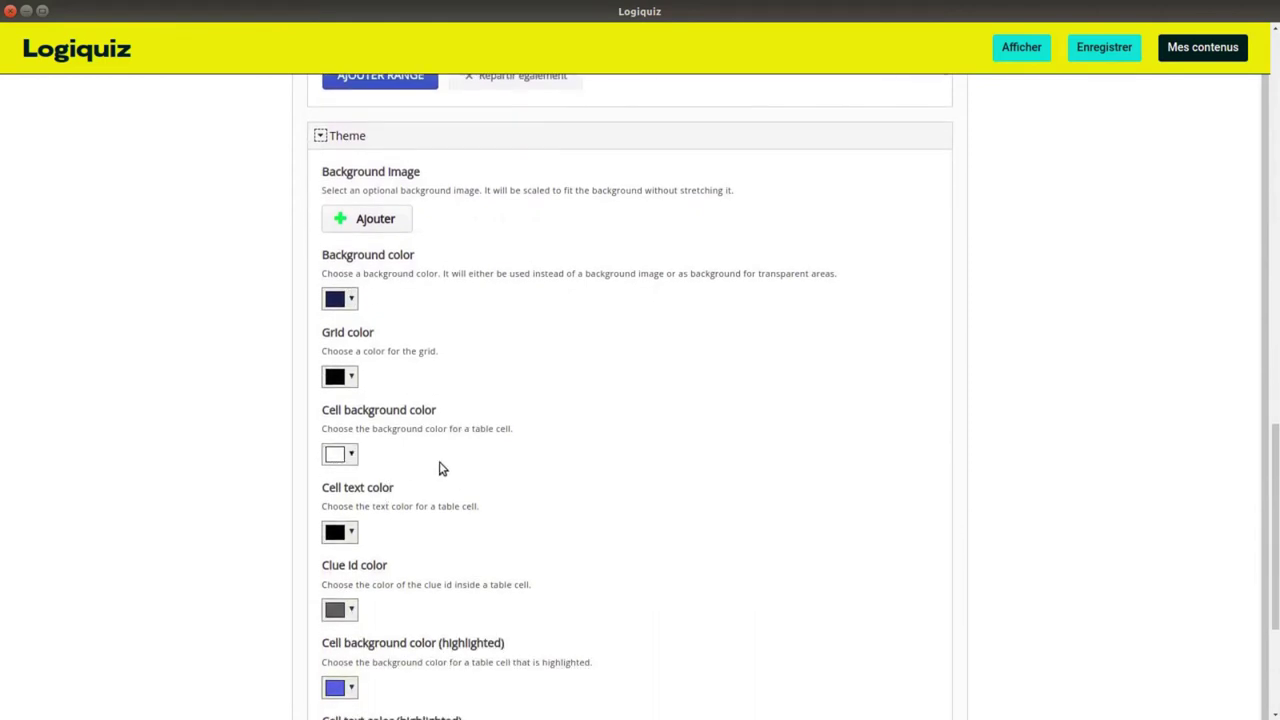
pyautogui.scroll(-1, 436, 472)
pyautogui.scroll(-4, 432, 474)
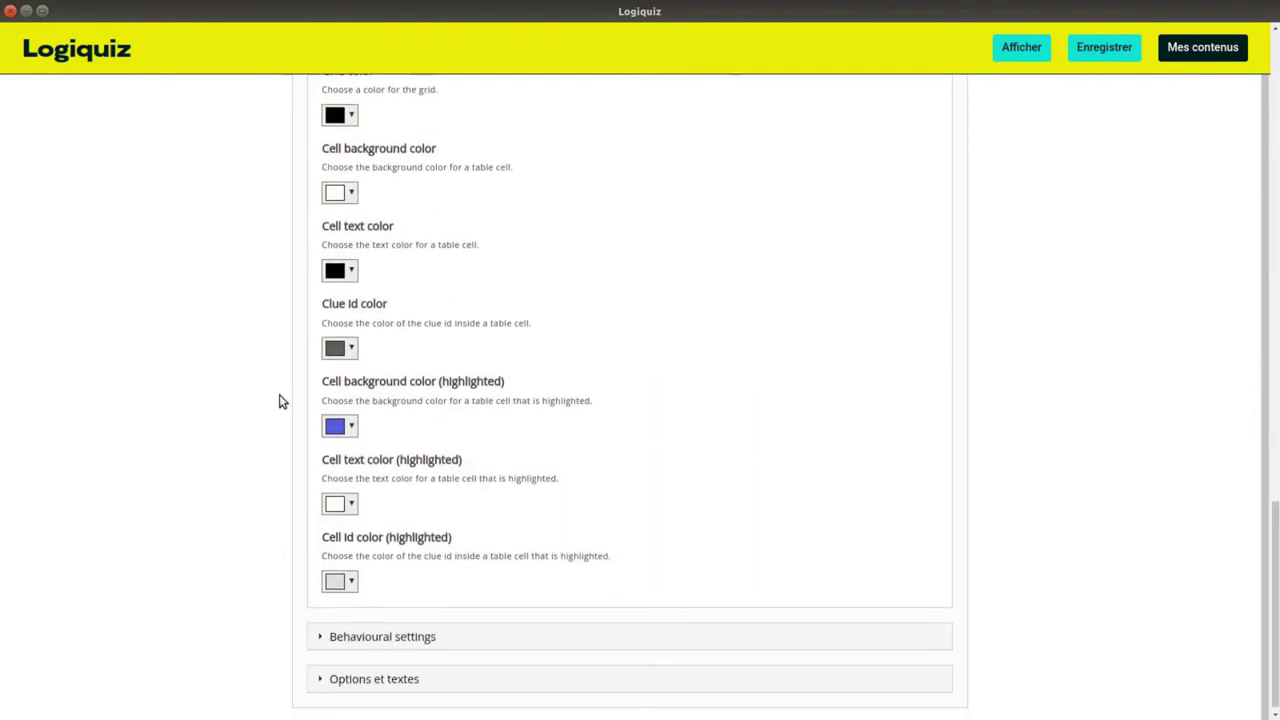
pyautogui.scroll(-1, 294, 600)
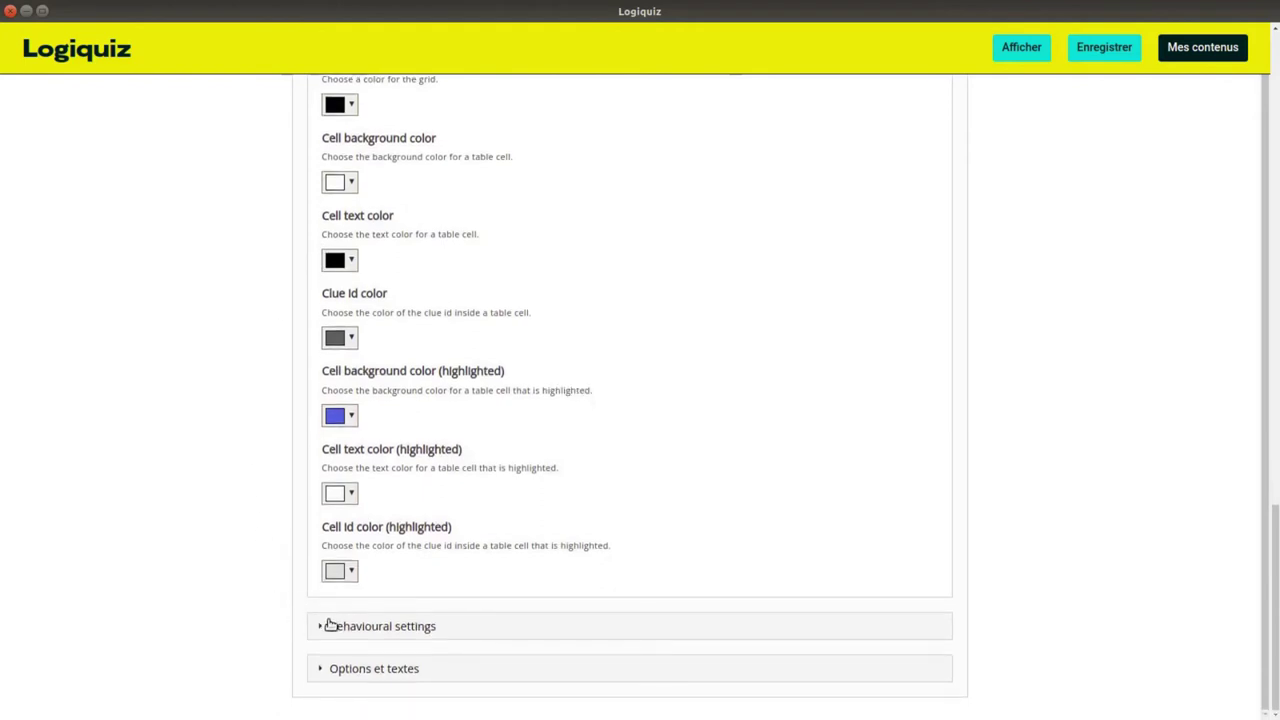
# Expand the Behavioural settings and examine the word count, instant feedback, scoring, penalty, retry and solution options.
pyautogui.click(324, 627)
pyautogui.scroll(-4, 860, 569)
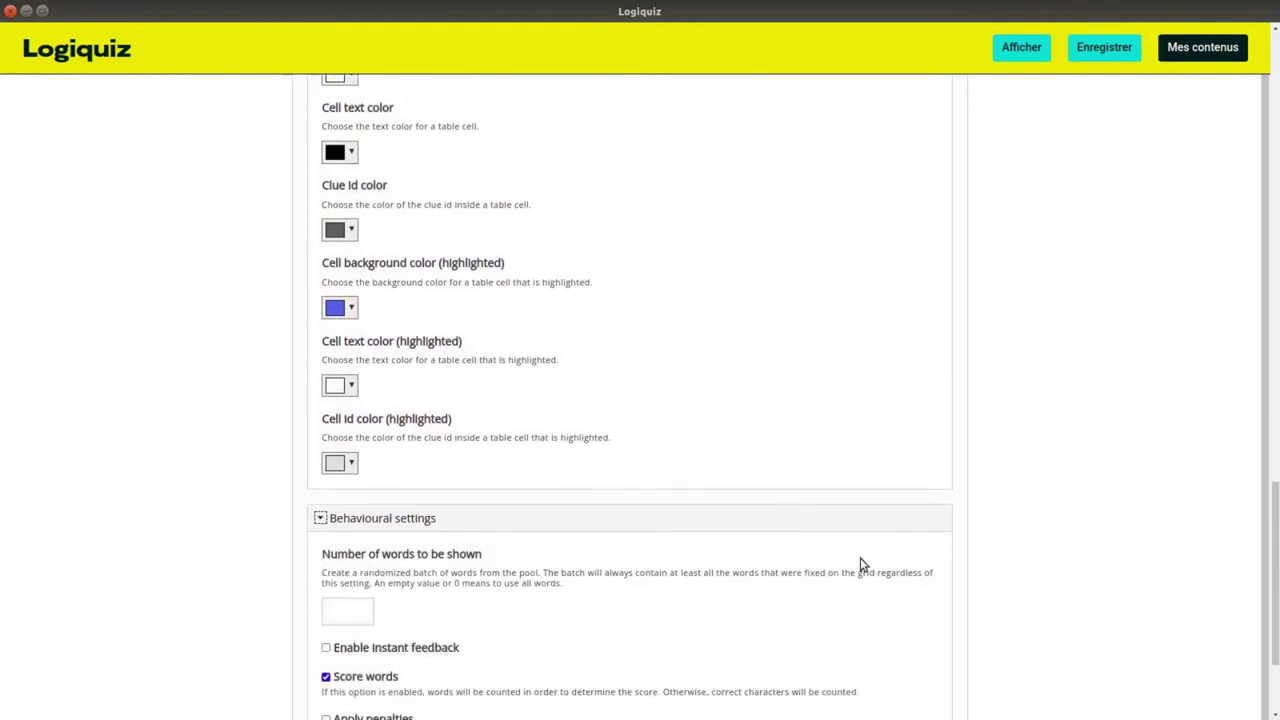
pyautogui.scroll(-1, 868, 560)
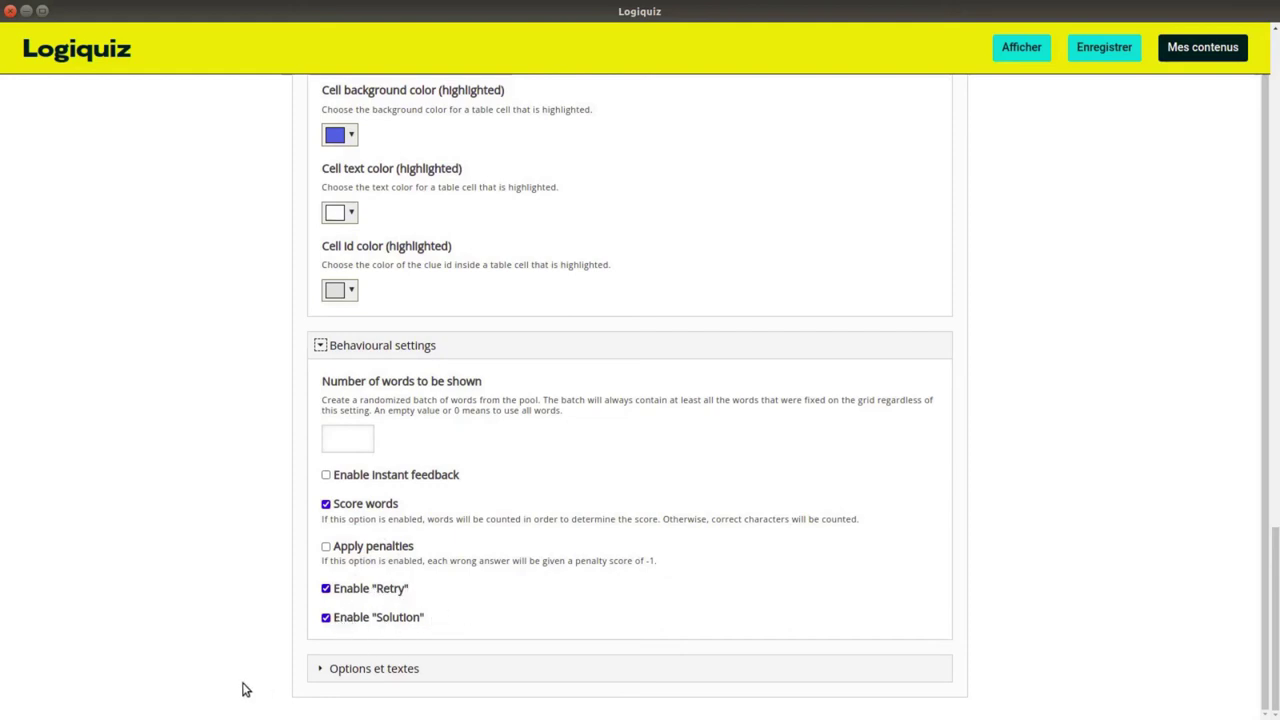
# Set the language of the crossword's options and texts to French (Français) and accept the resulting text reset.
pyautogui.click(324, 673)
pyautogui.scroll(-2, 900, 523)
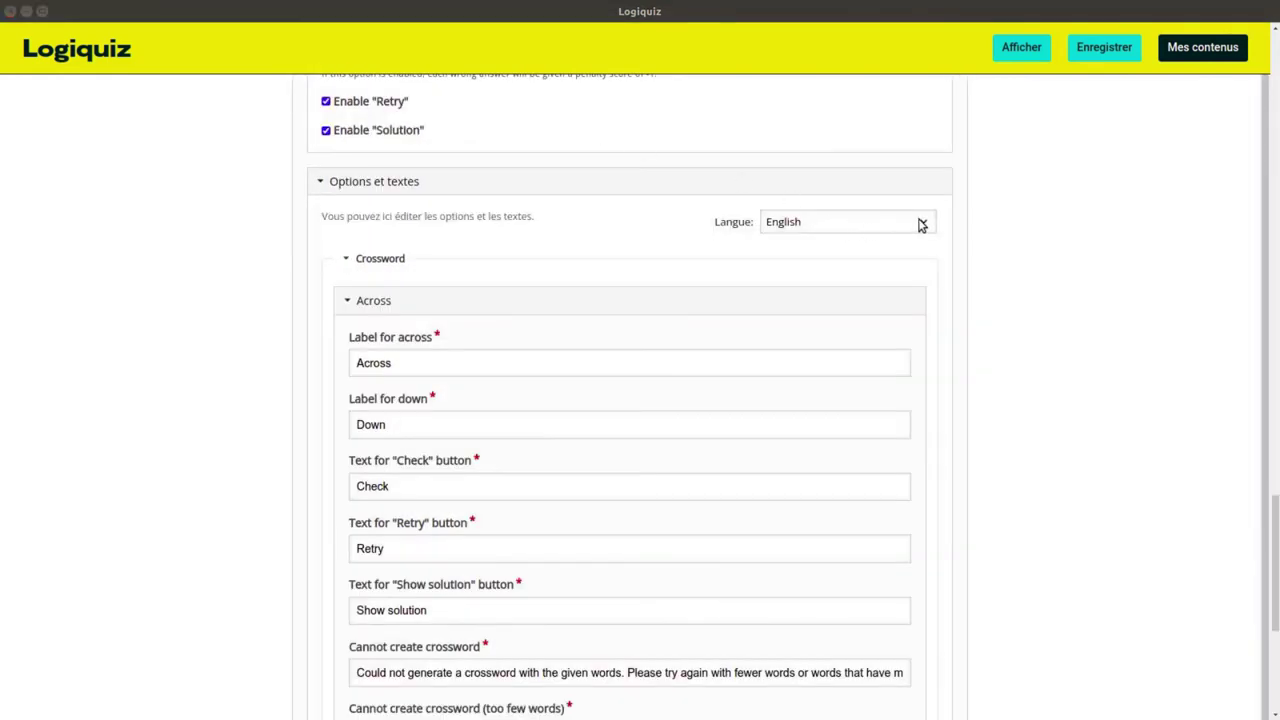
pyautogui.click(921, 222)
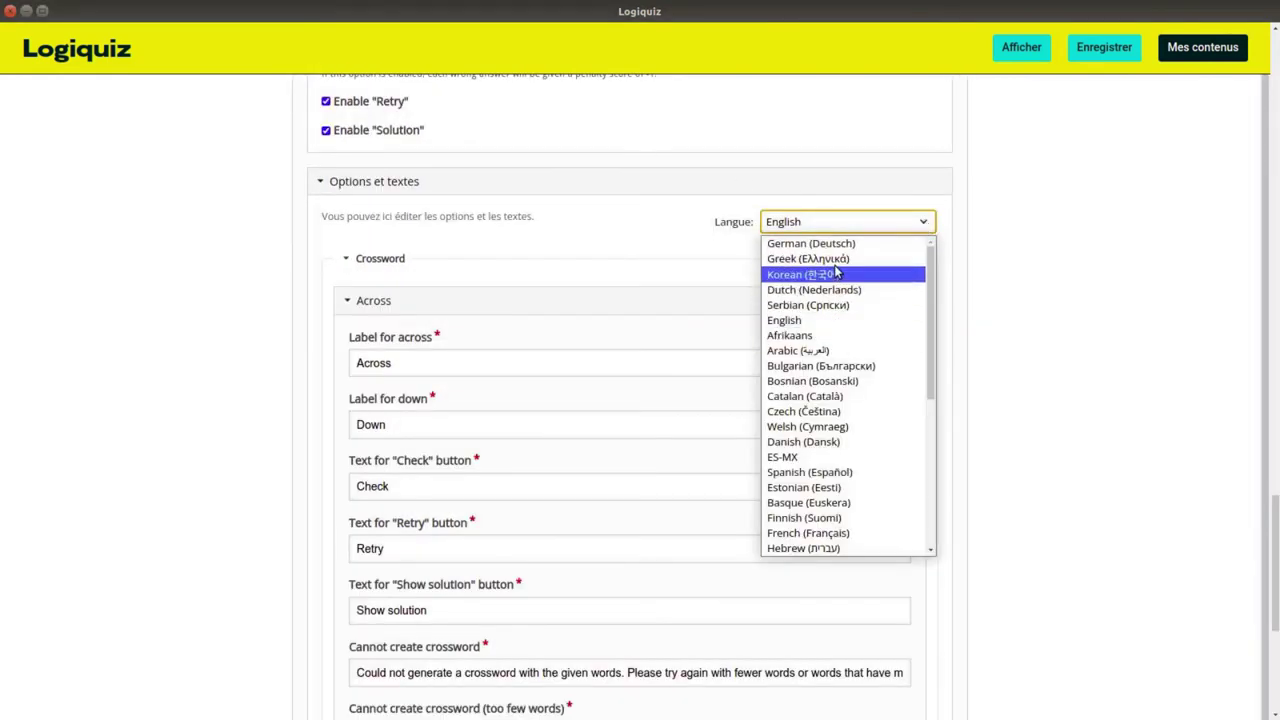
pyautogui.scroll(-1, 840, 290)
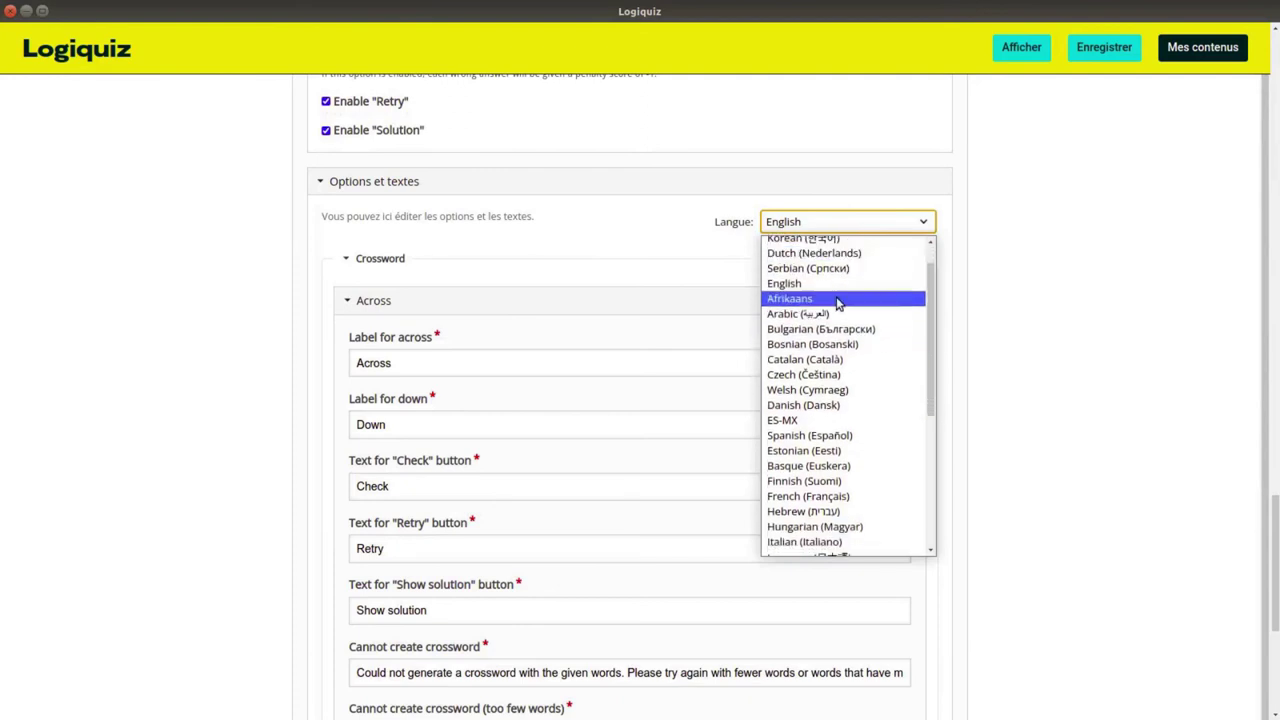
pyautogui.click(812, 496)
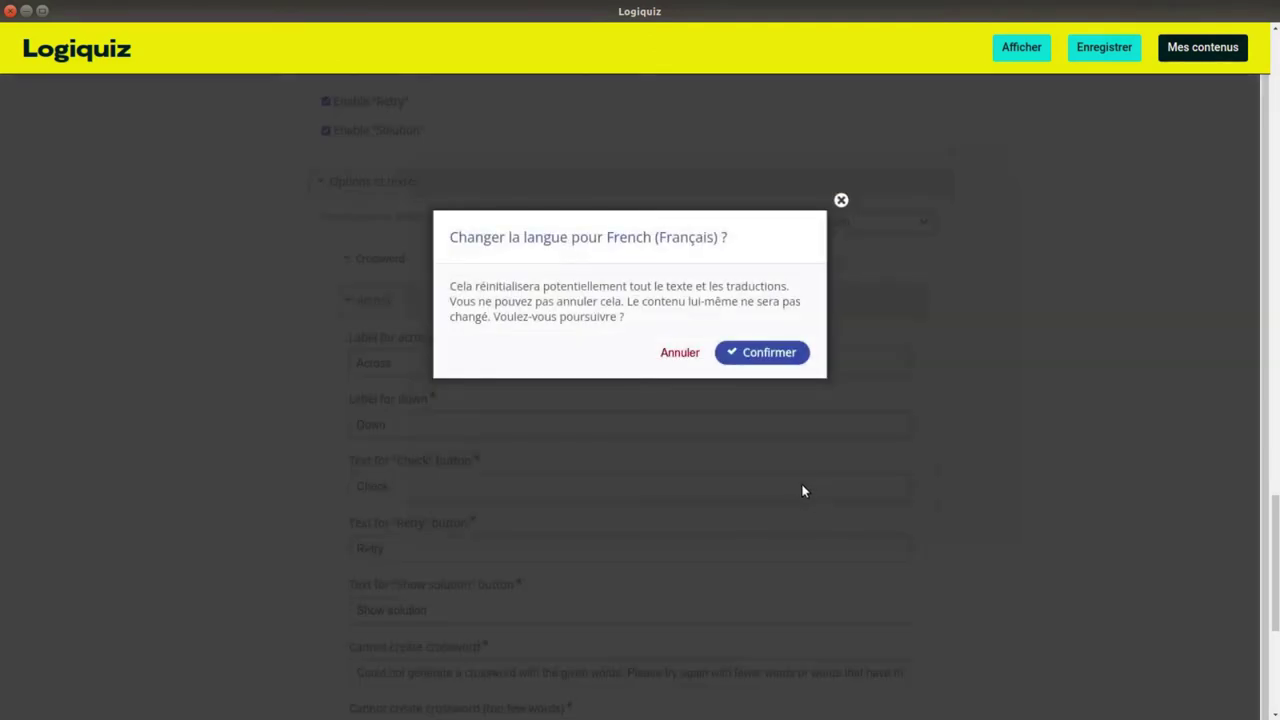
pyautogui.click(800, 355)
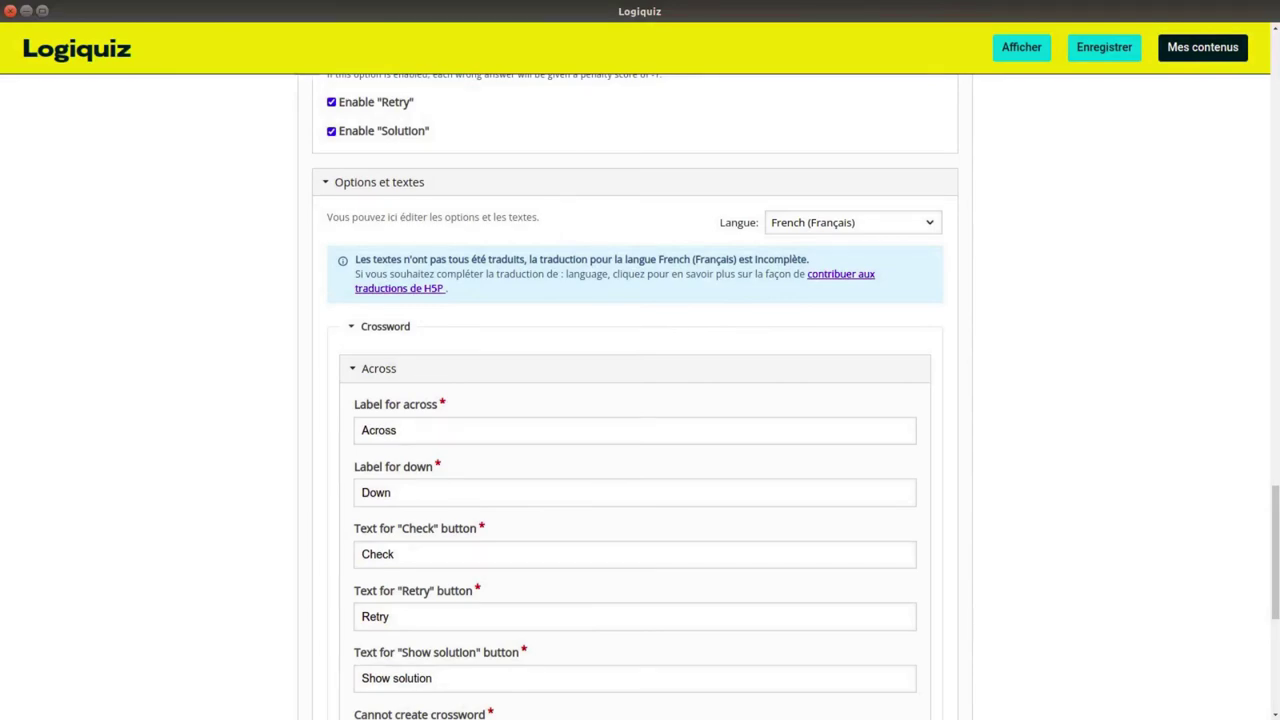
# Bring up the crossword translation notes beside the editor and set the Label for across to "Horizontal".
pyautogui.doubleClick(614, 12)
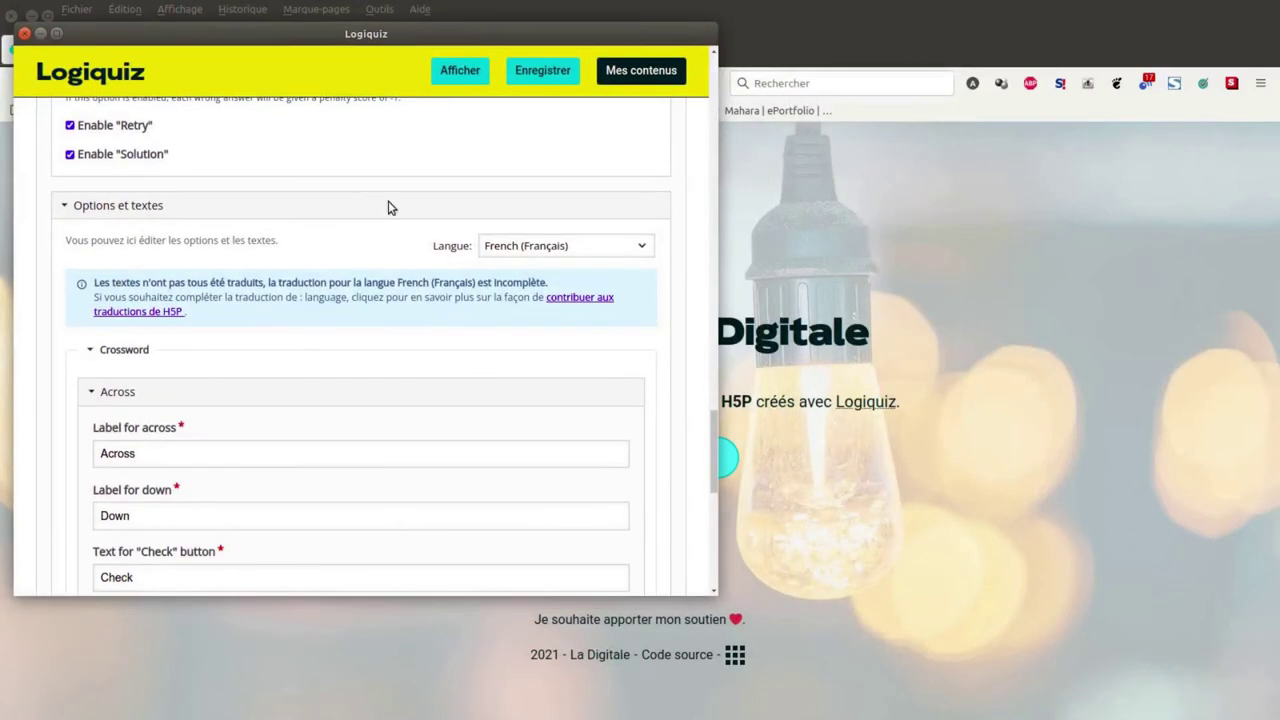
pyautogui.hotkey('alt', 'Tab')
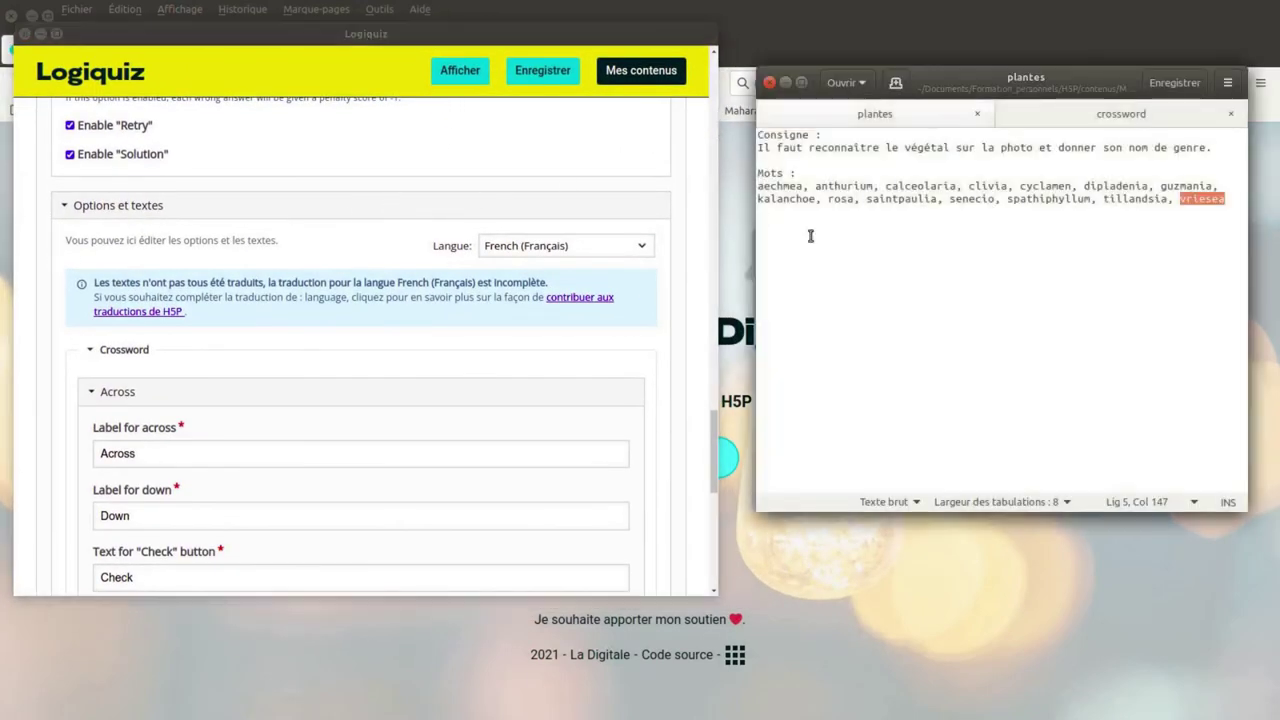
pyautogui.click(1082, 117)
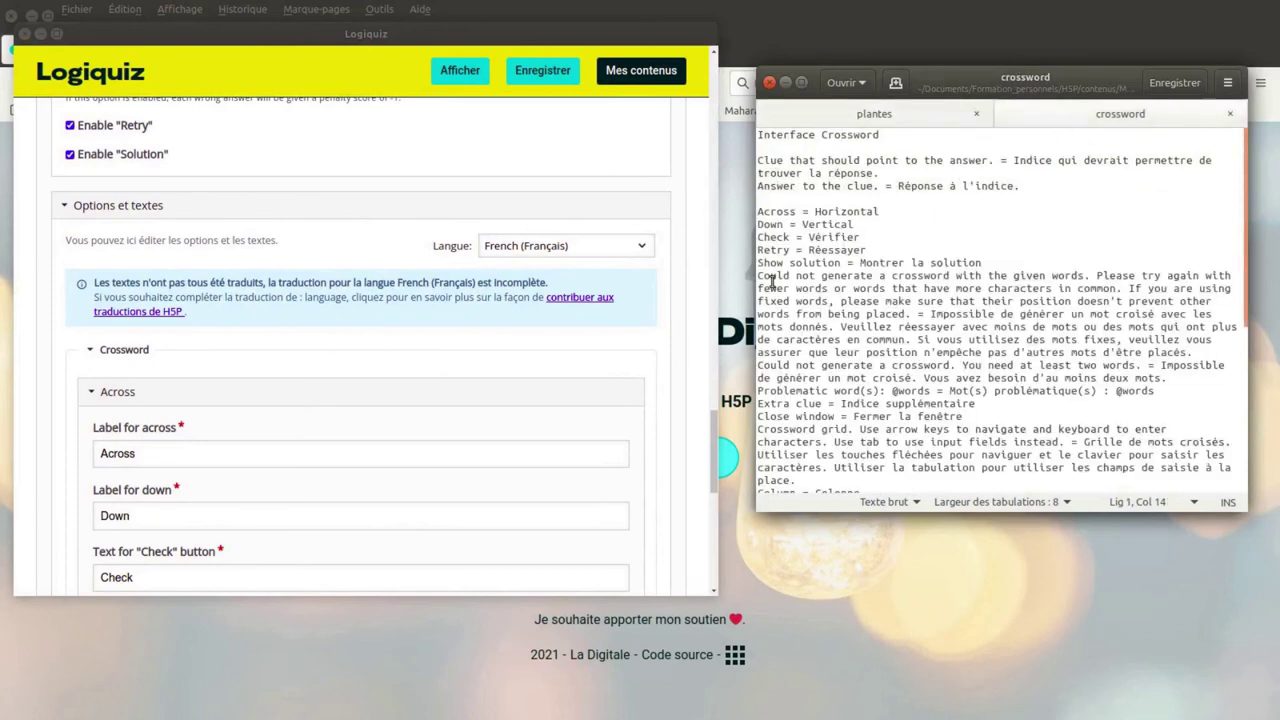
pyautogui.moveTo(816, 211); pyautogui.dragTo(883, 211)
pyautogui.hotkey('ctrl', 'c')
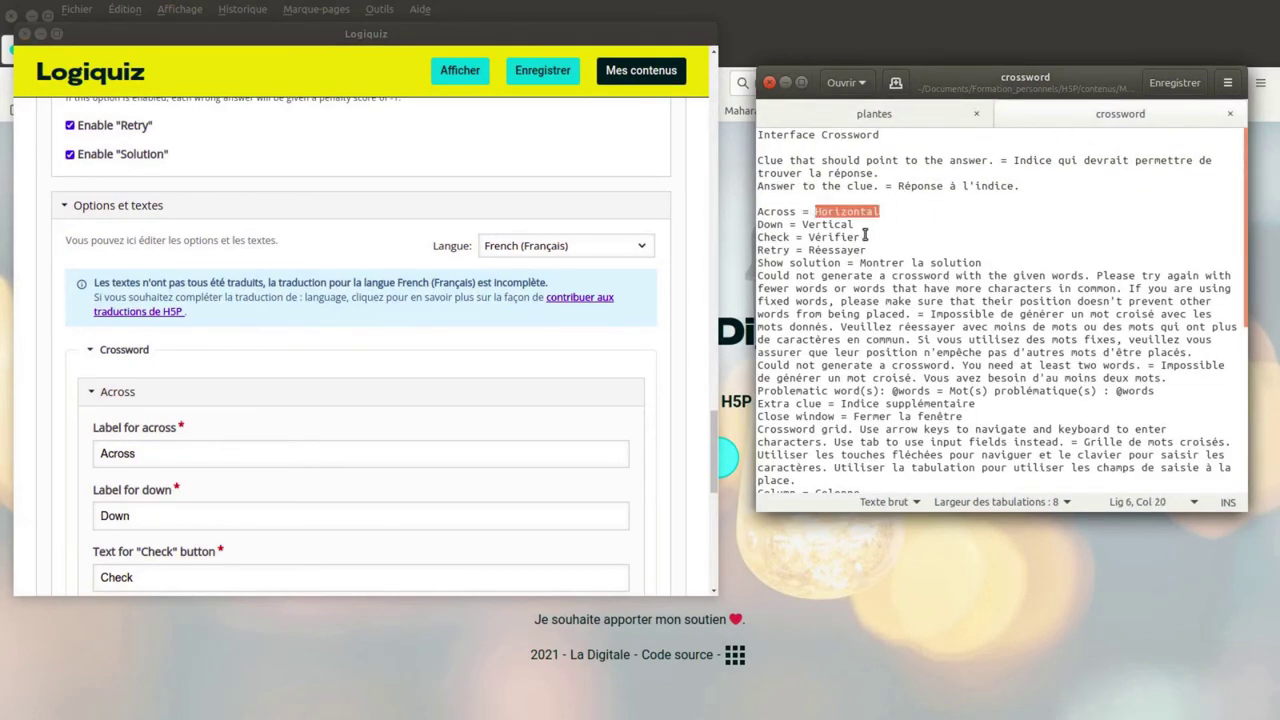
pyautogui.doubleClick(148, 451)
pyautogui.hotkey('ctrl', 'v')
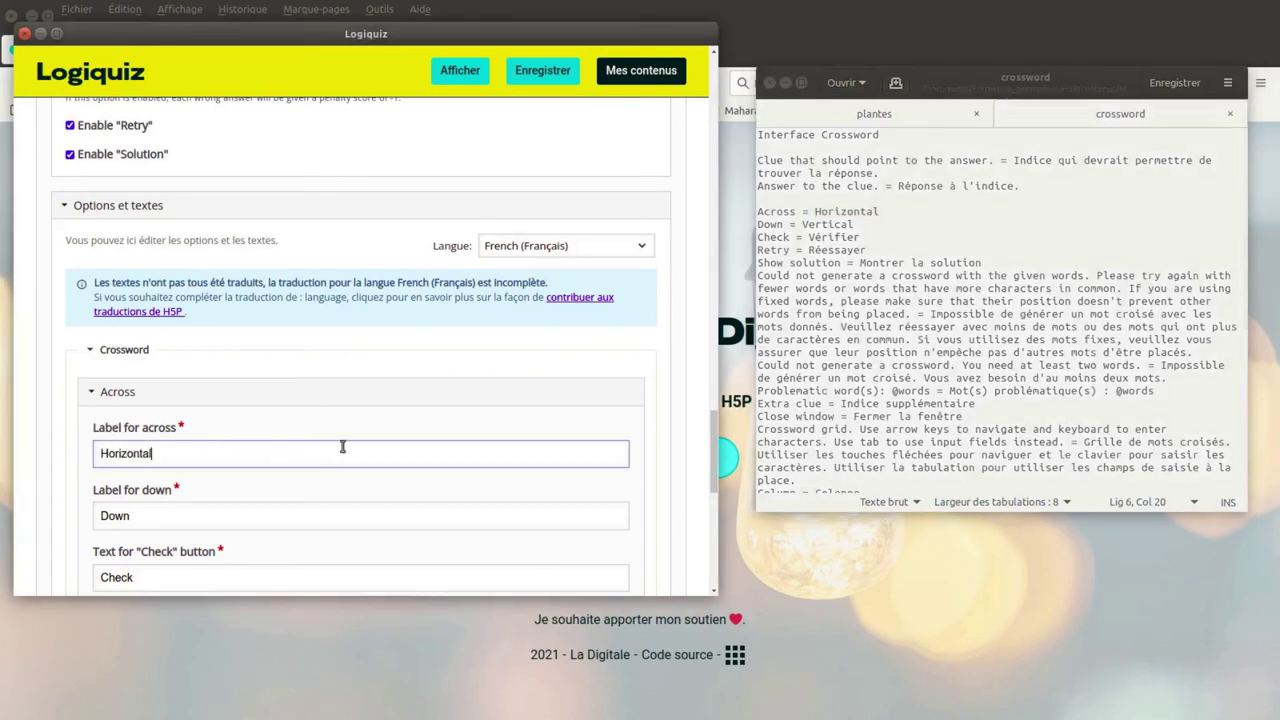
# Set the Label for down to "Vertical", taken from the translation notes.
pyautogui.moveTo(802, 224); pyautogui.dragTo(851, 224)
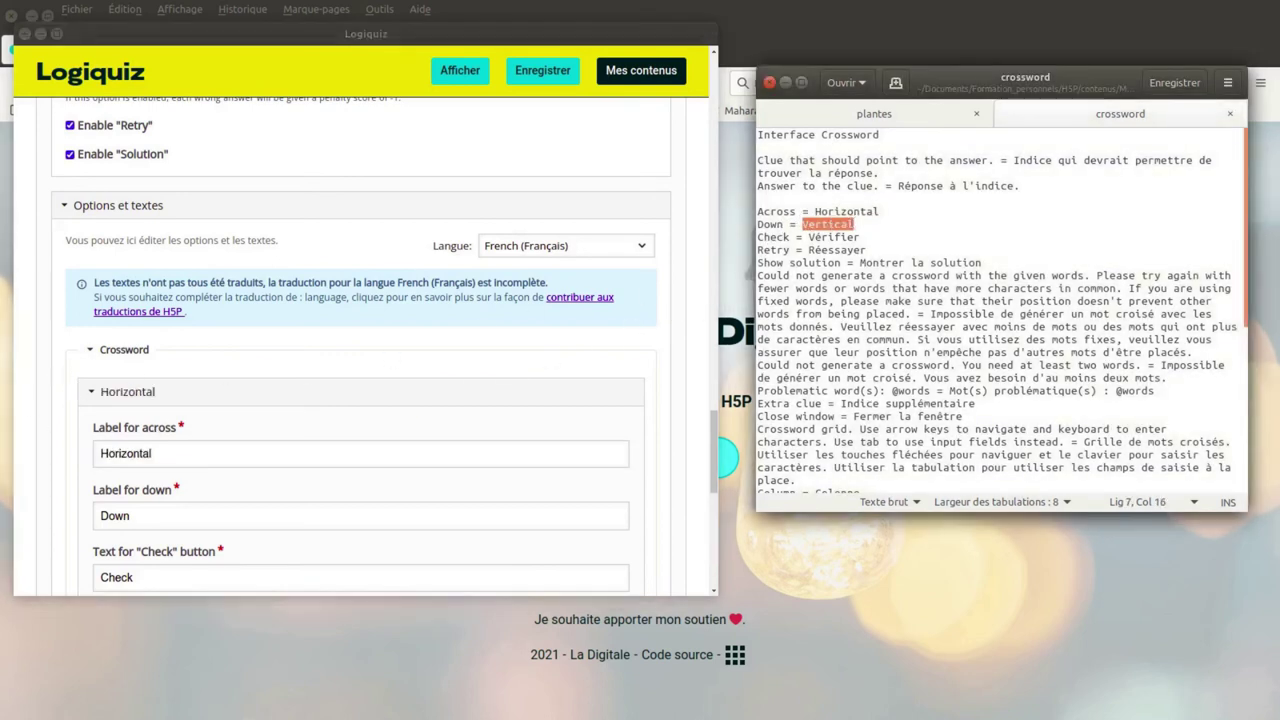
pyautogui.doubleClick(106, 513)
pyautogui.write('Vertical')
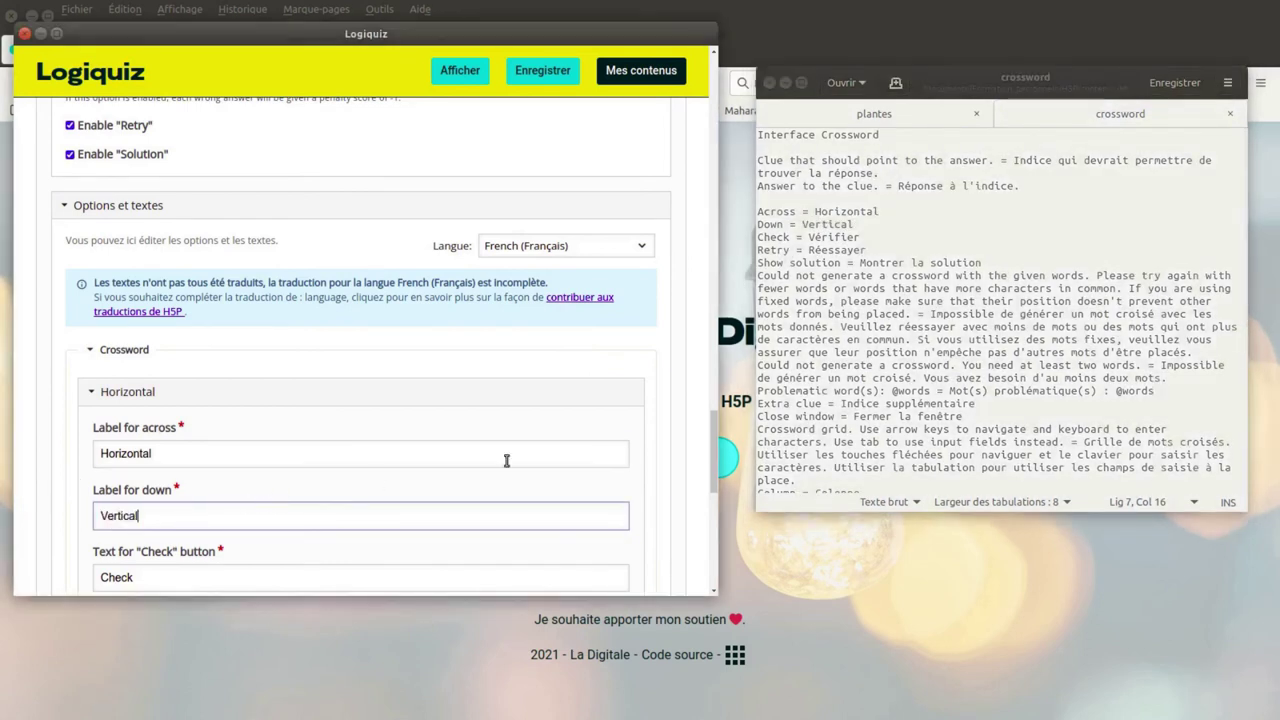
# Replace the text for the "Check" button with "Vérifier" from the translation notes.
pyautogui.scroll(-1, 328, 465)
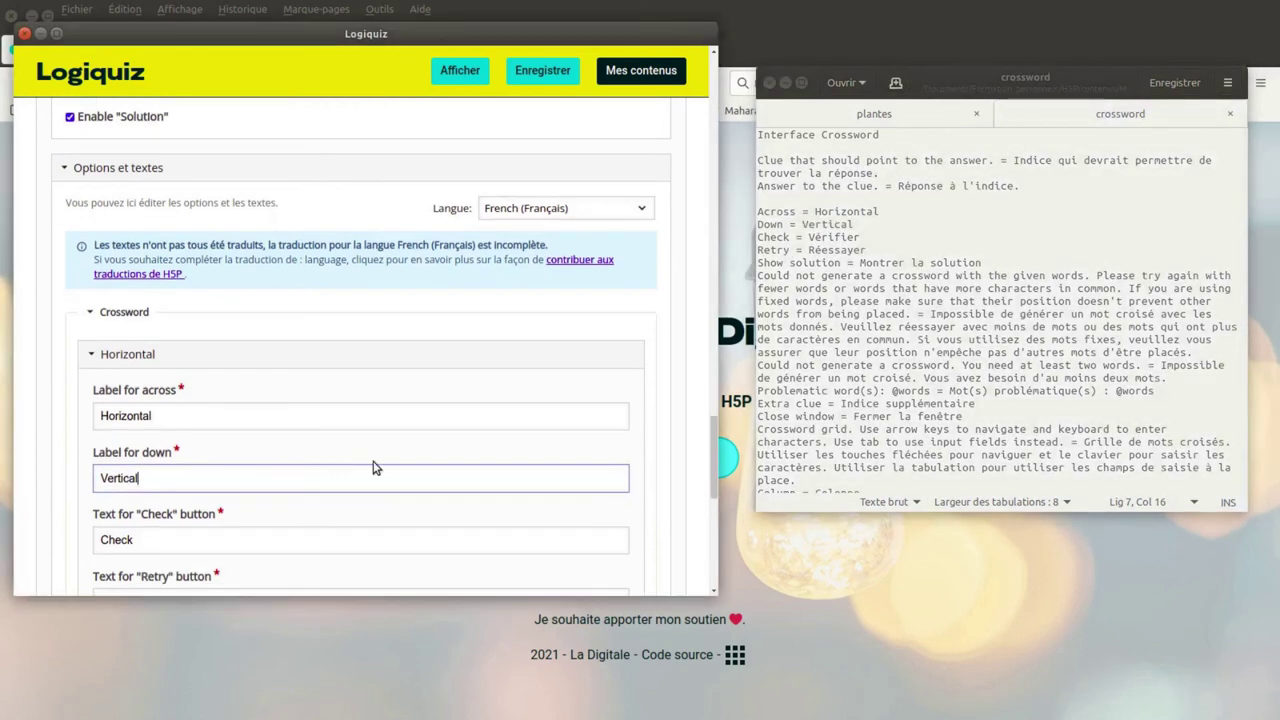
pyautogui.doubleClick(812, 240)
pyautogui.hotkey('ctrl', 'c')
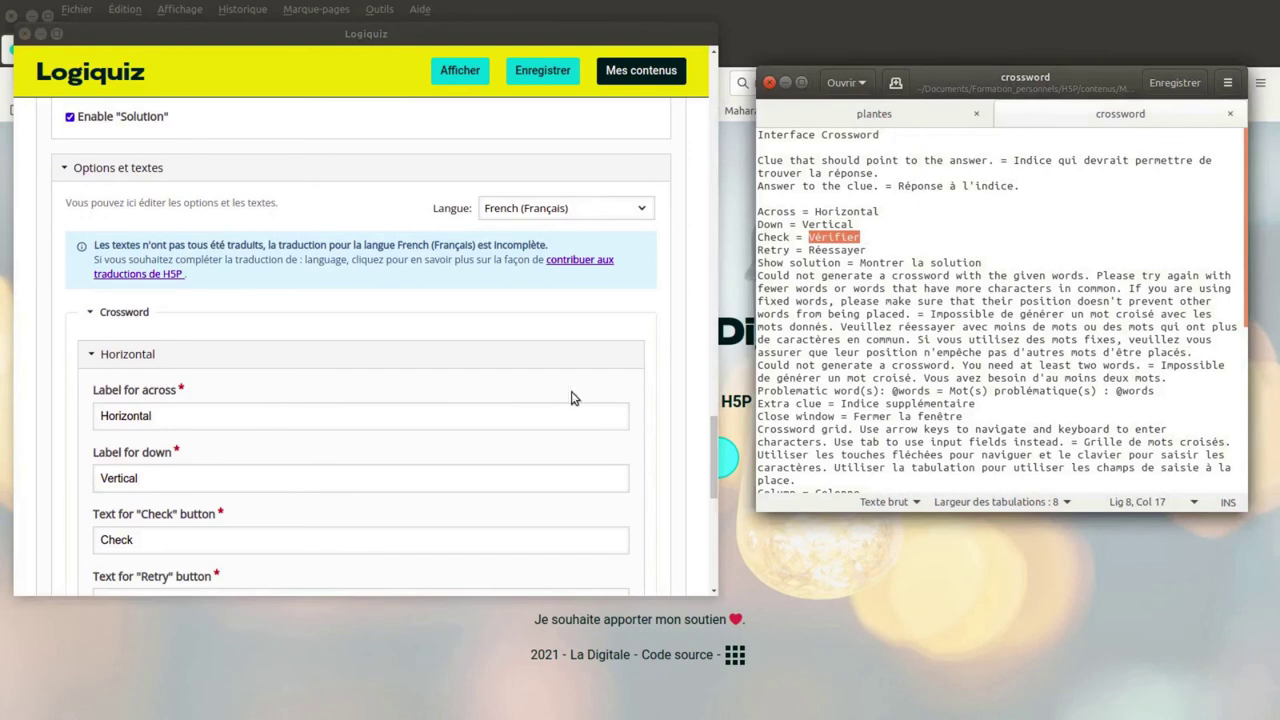
pyautogui.click(165, 540)
pyautogui.doubleClick(165, 540)
pyautogui.hotkey('ctrl', 'v')
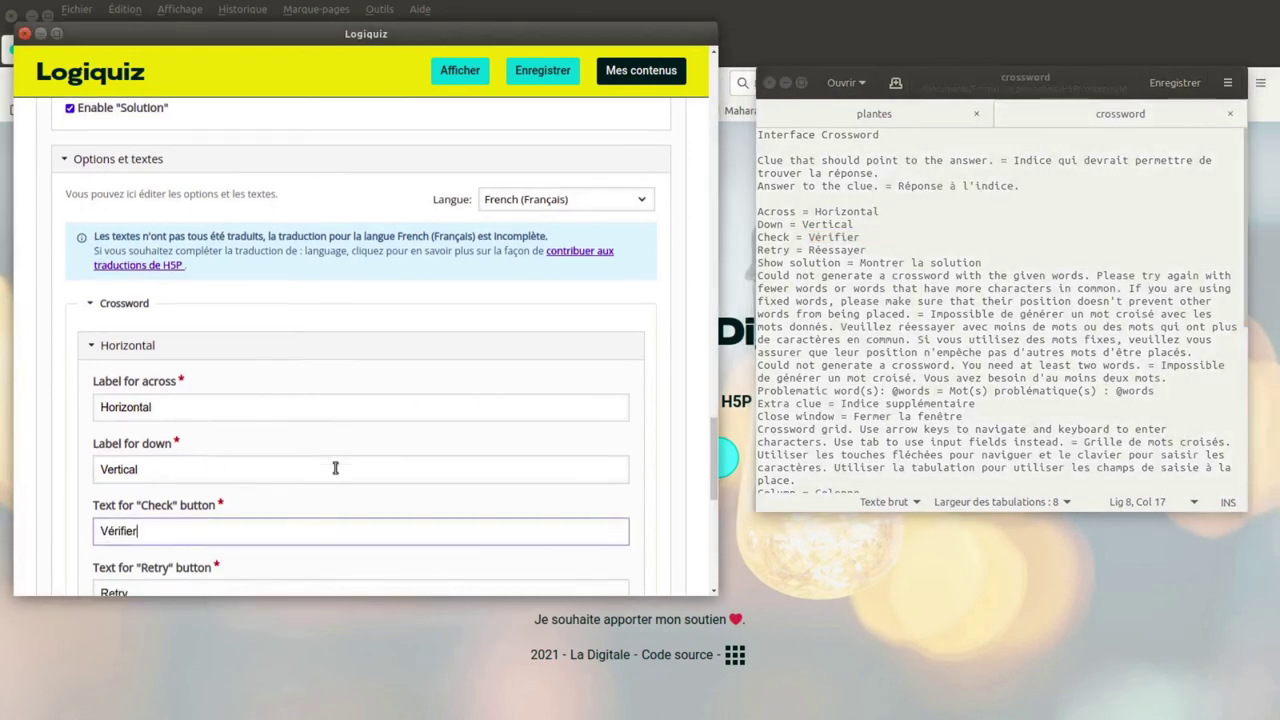
pyautogui.scroll(-3, 400, 440)
pyautogui.doubleClick(845, 249)
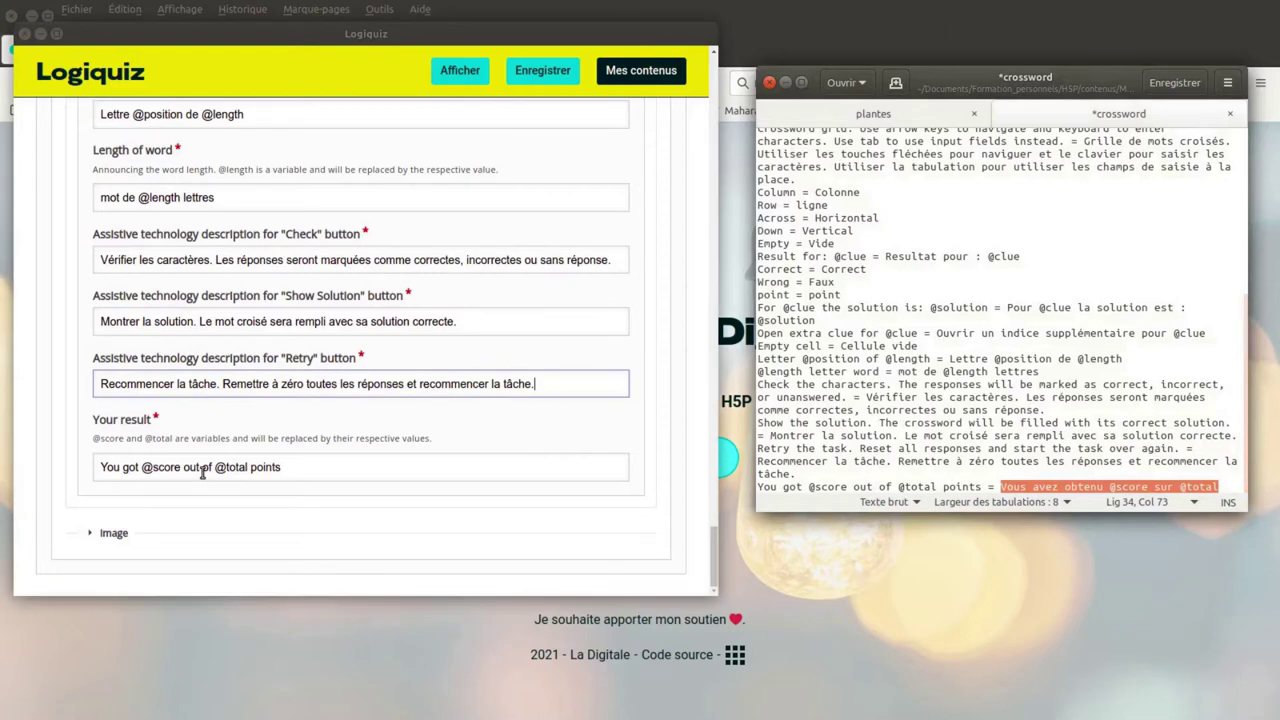
pyautogui.tripleClick(202, 473)
pyautogui.write('Vous avez obtenu @score sur @total')
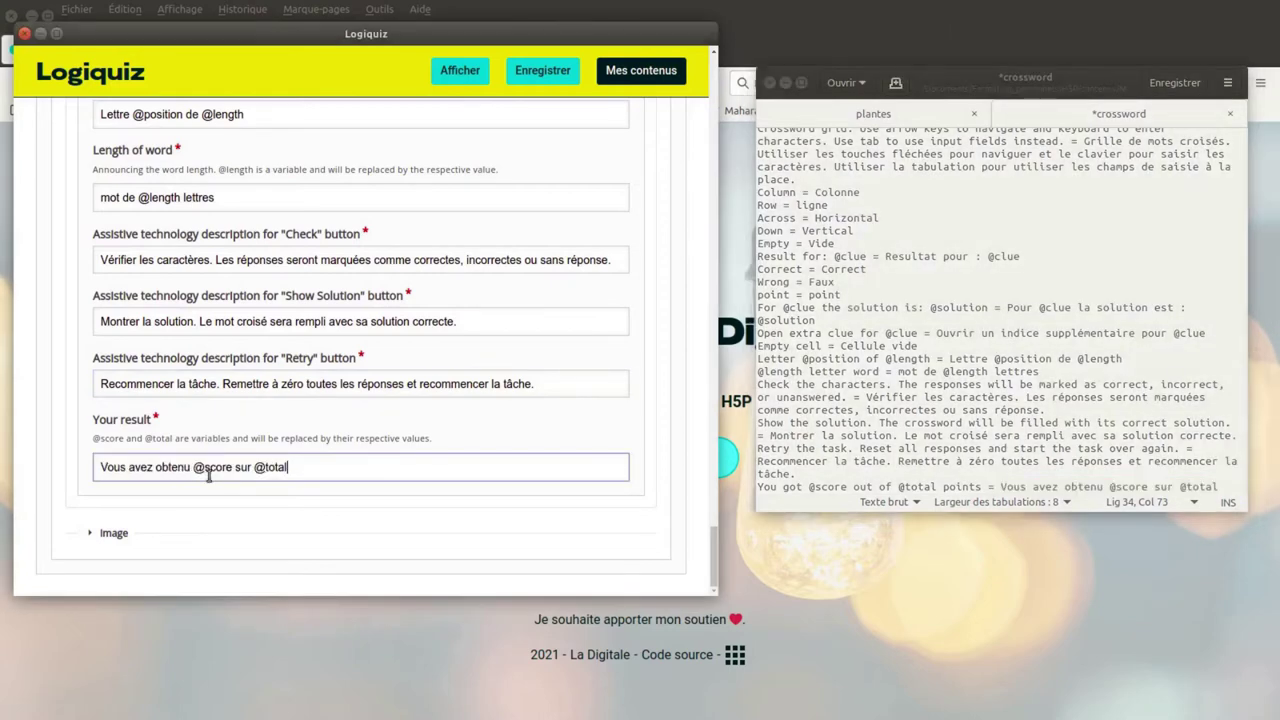
# Look back over the translated interface texts and save the crossword.
pyautogui.scroll(15, 466, 500)
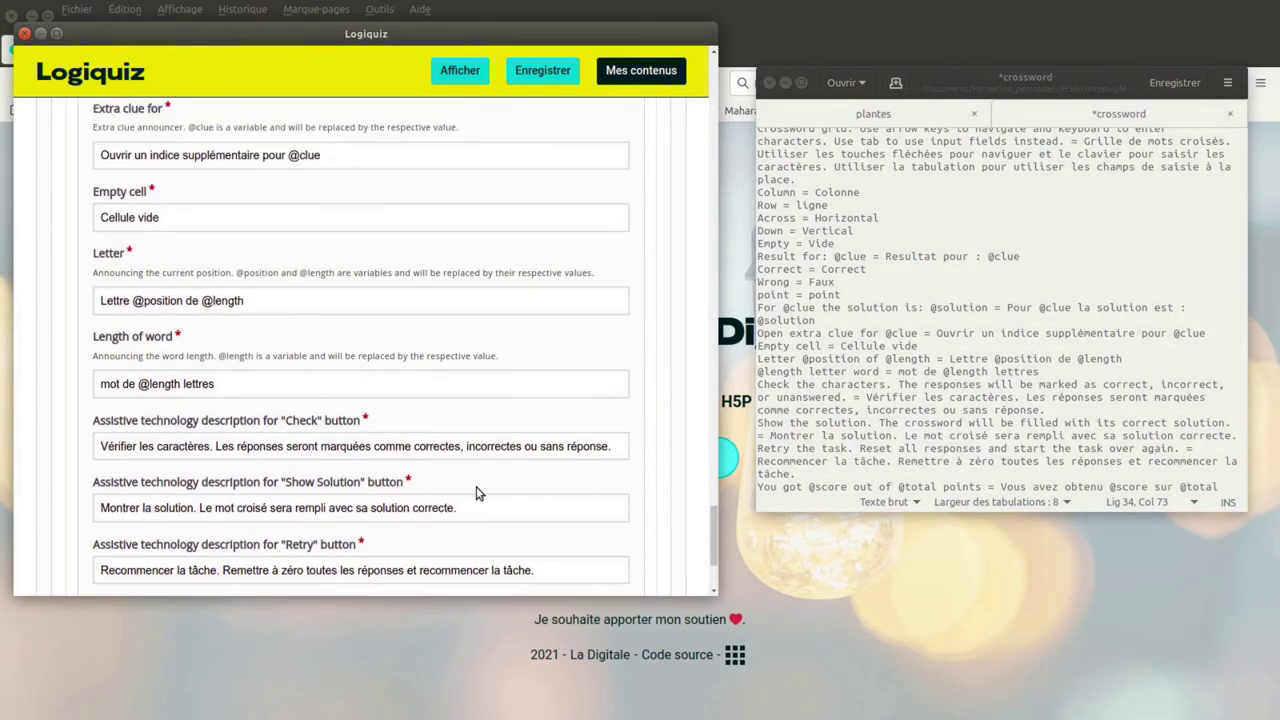
pyautogui.scroll(15, 490, 435)
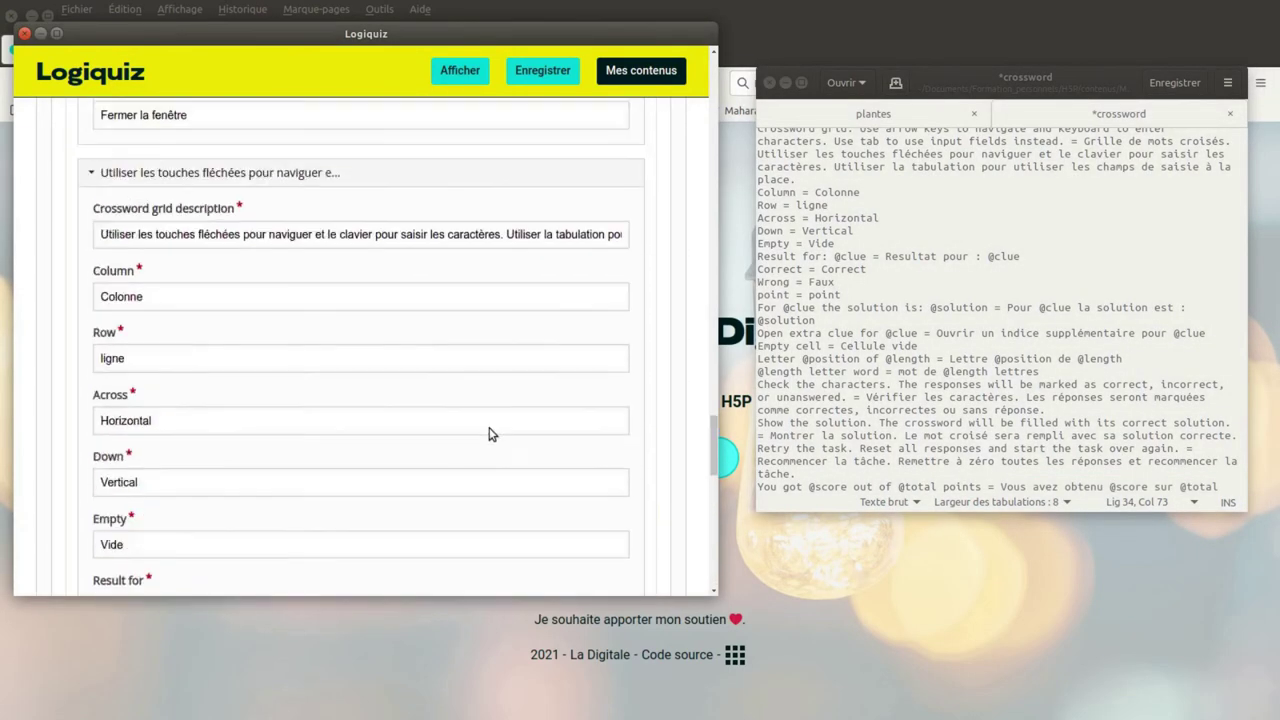
pyautogui.scroll(20, 708, 374)
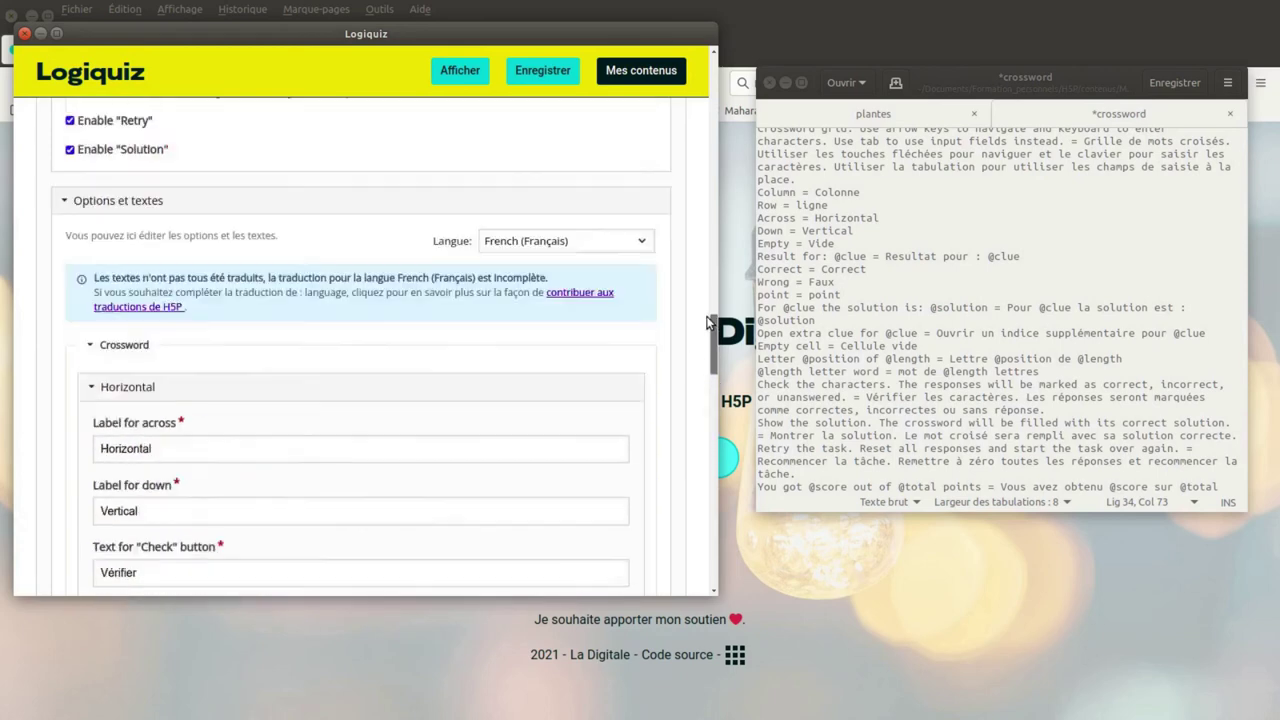
pyautogui.click(537, 85)
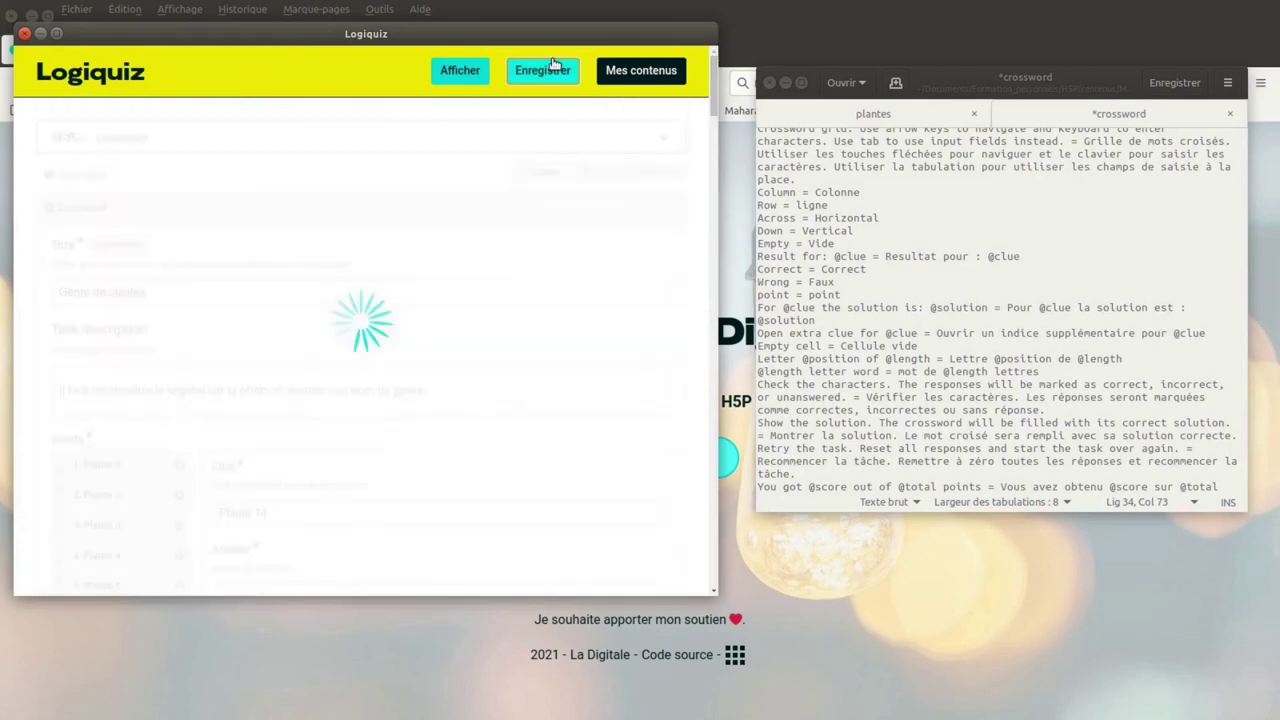
# Return to the list of interactive contents and download the "Genre de plantes" crossword as 1905240516.h5p into the Téléchargements folder.
pyautogui.click(645, 74)
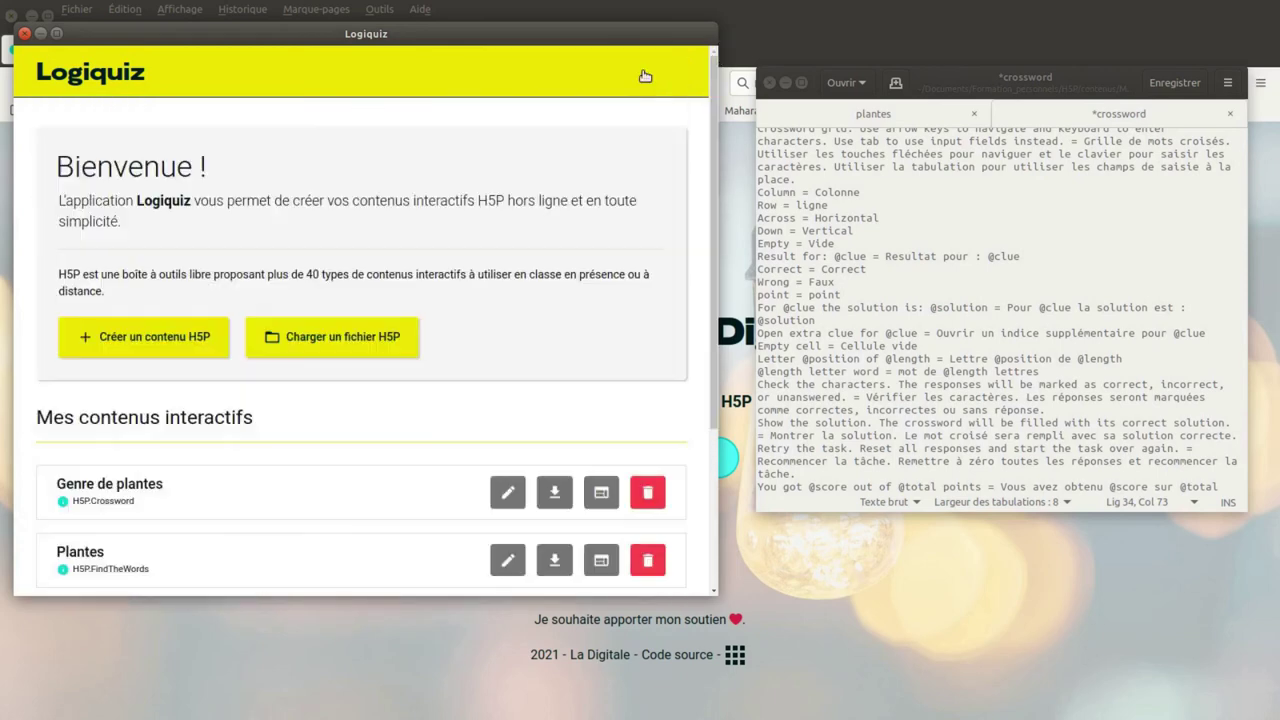
pyautogui.click(555, 492)
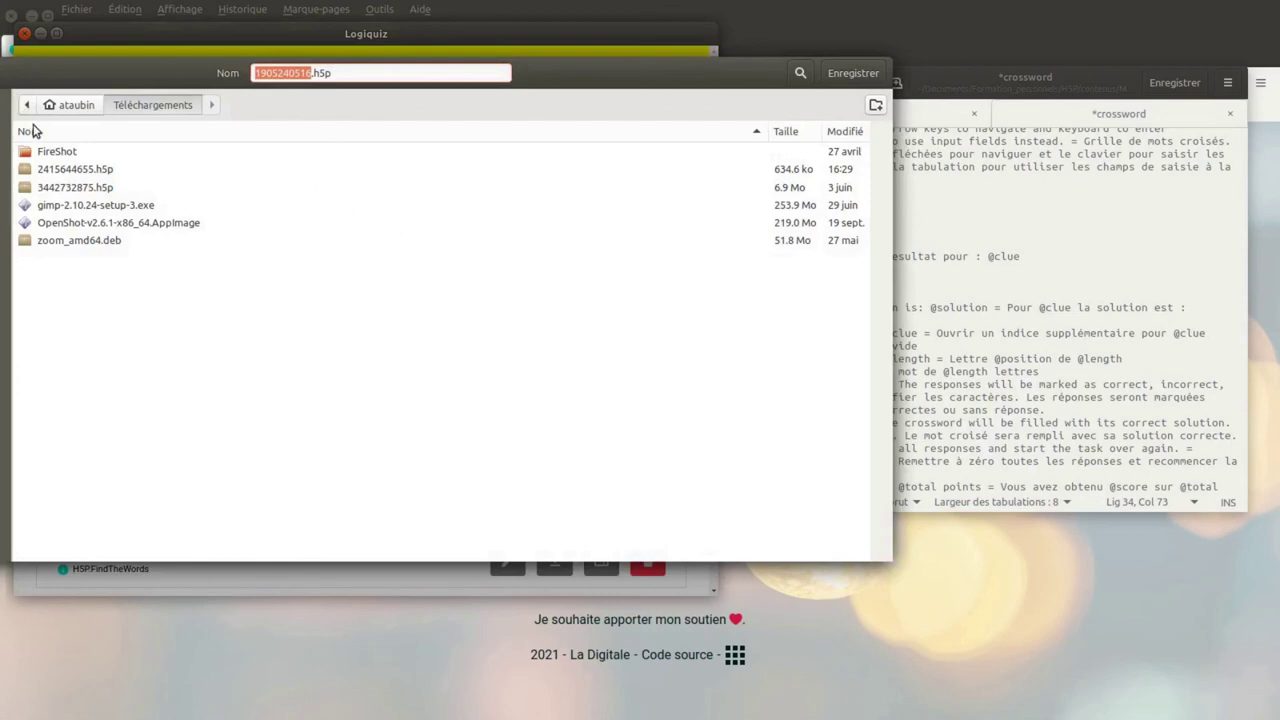
pyautogui.click(866, 79)
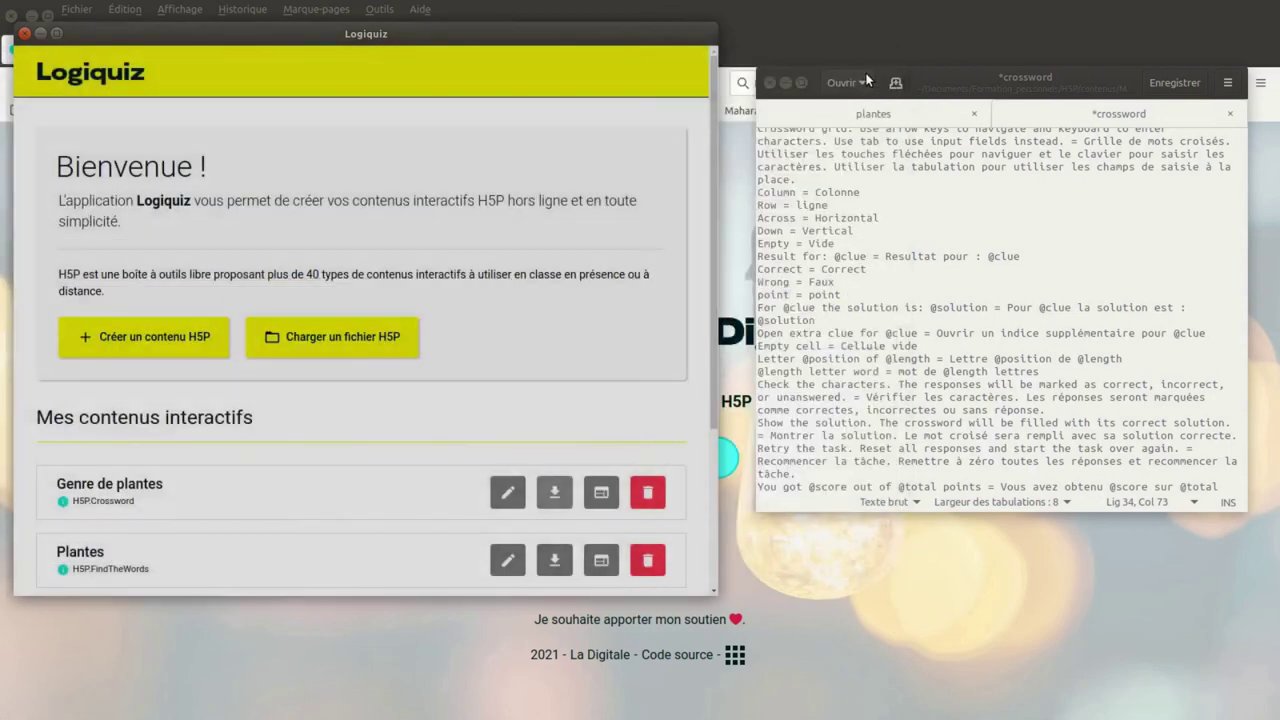
# Switch to Digiquiz in the browser and open the file 1905240516.h5p from the Téléchargements folder.
pyautogui.click(854, 39)
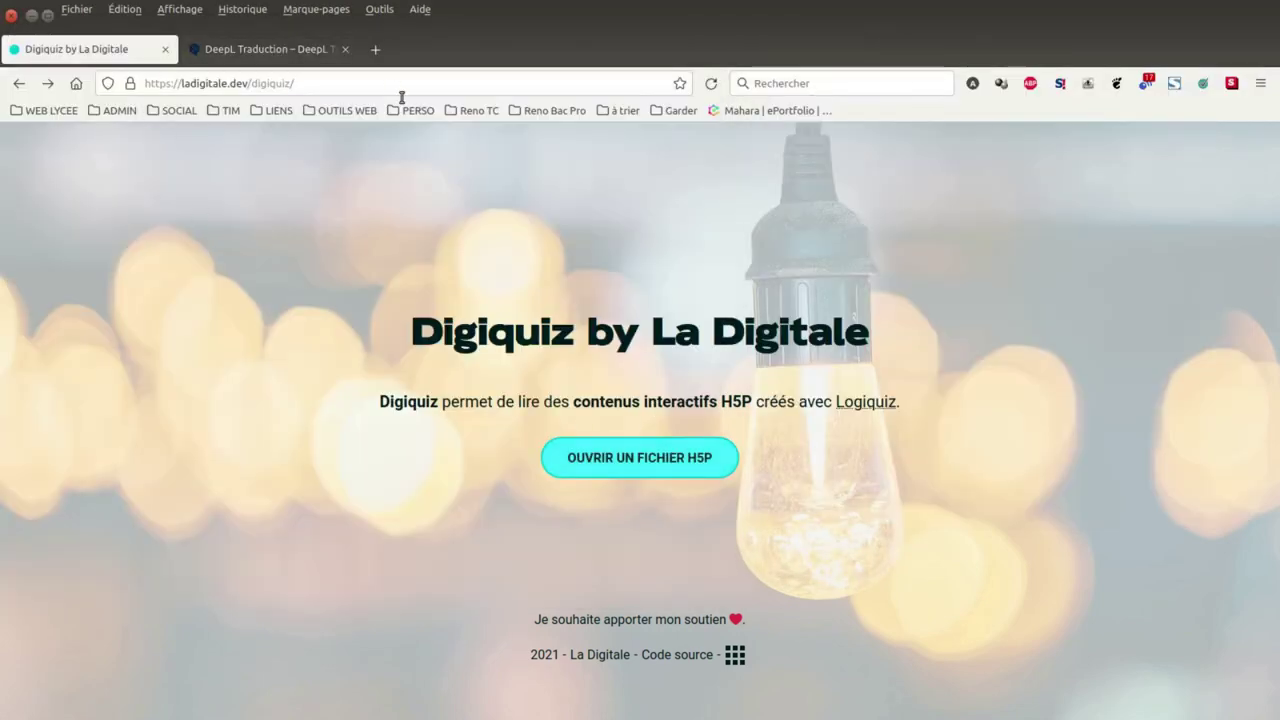
pyautogui.click(670, 468)
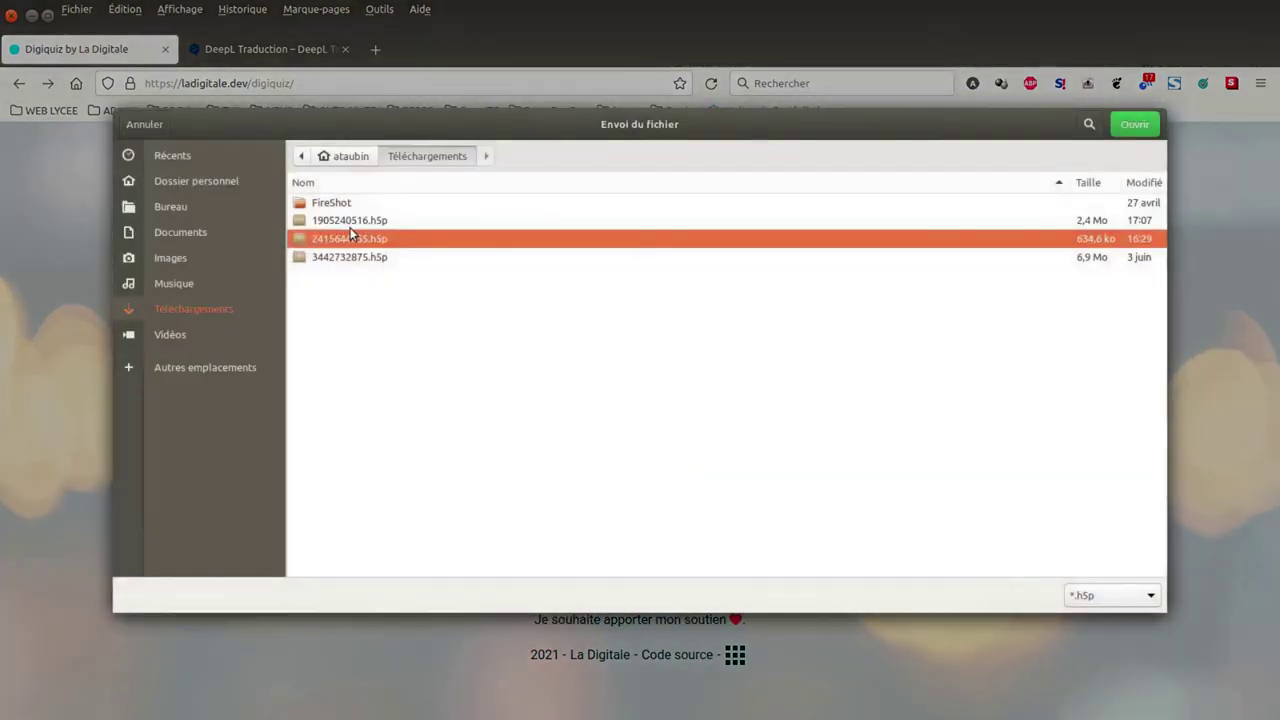
pyautogui.click(345, 208)
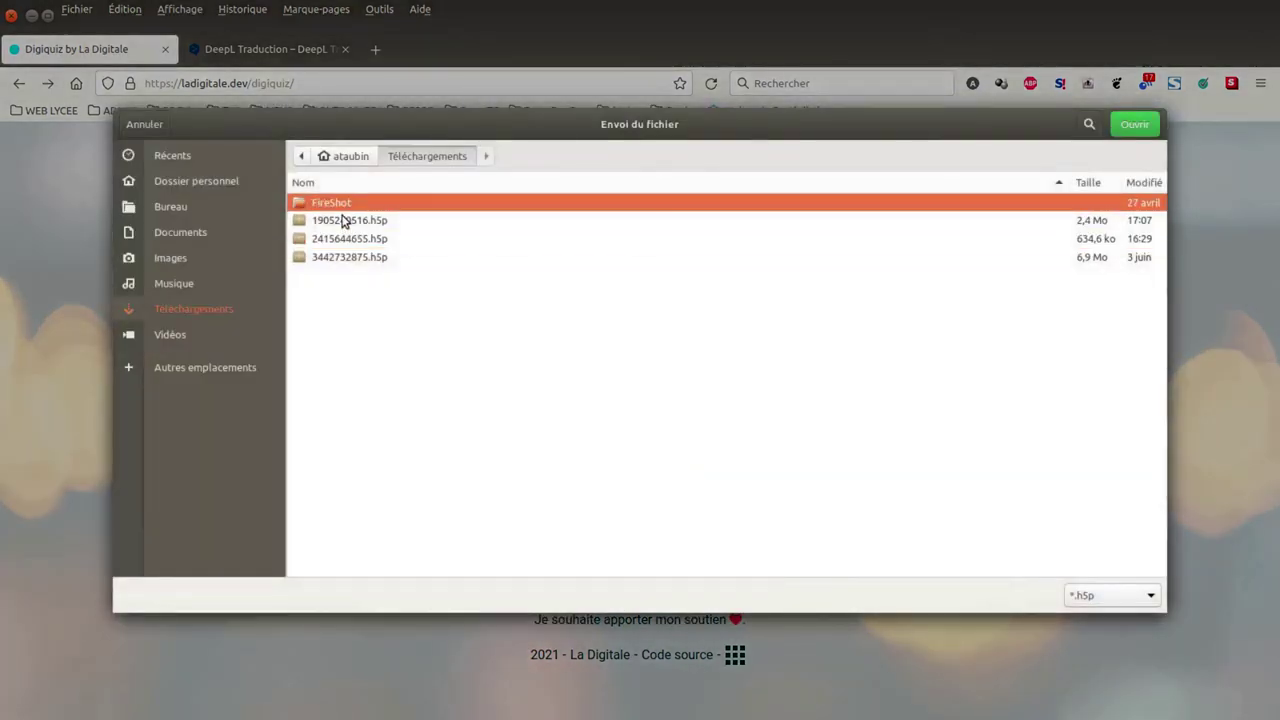
pyautogui.click(343, 220)
pyautogui.click(1130, 127)
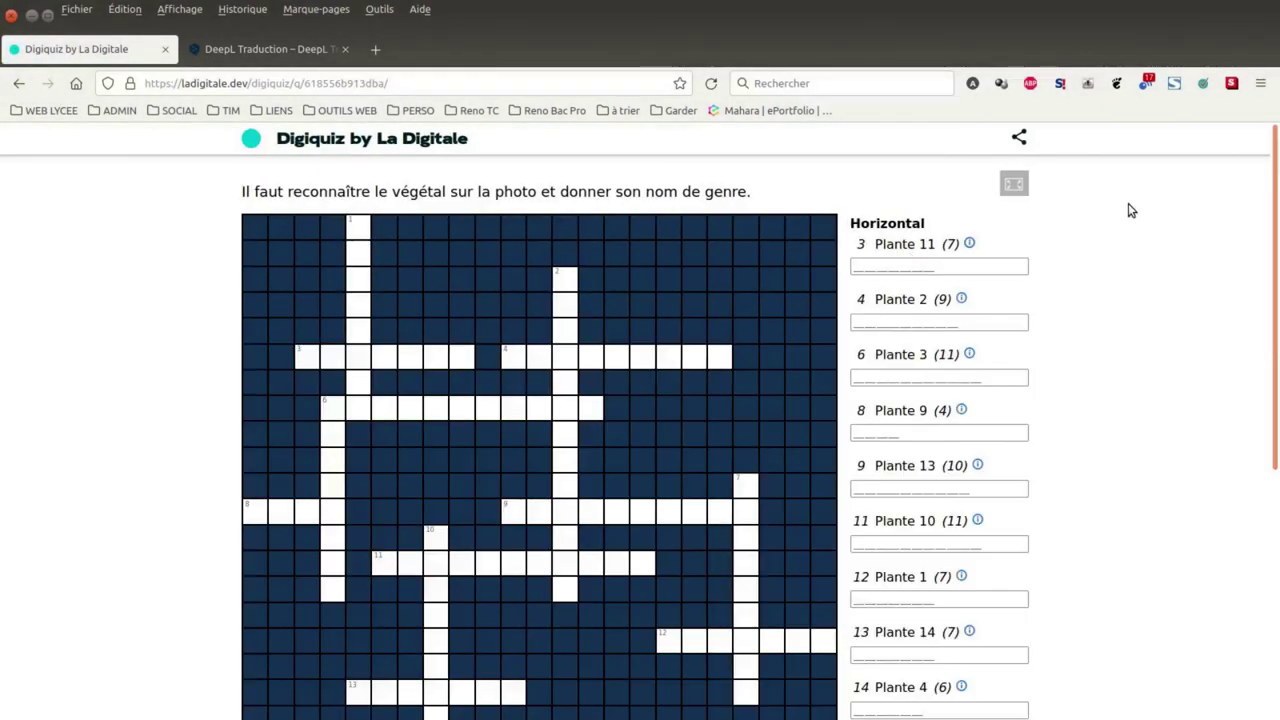
# View the extra image clue for Plante 11 in the horizontal list, and close it.
pyautogui.click(970, 244)
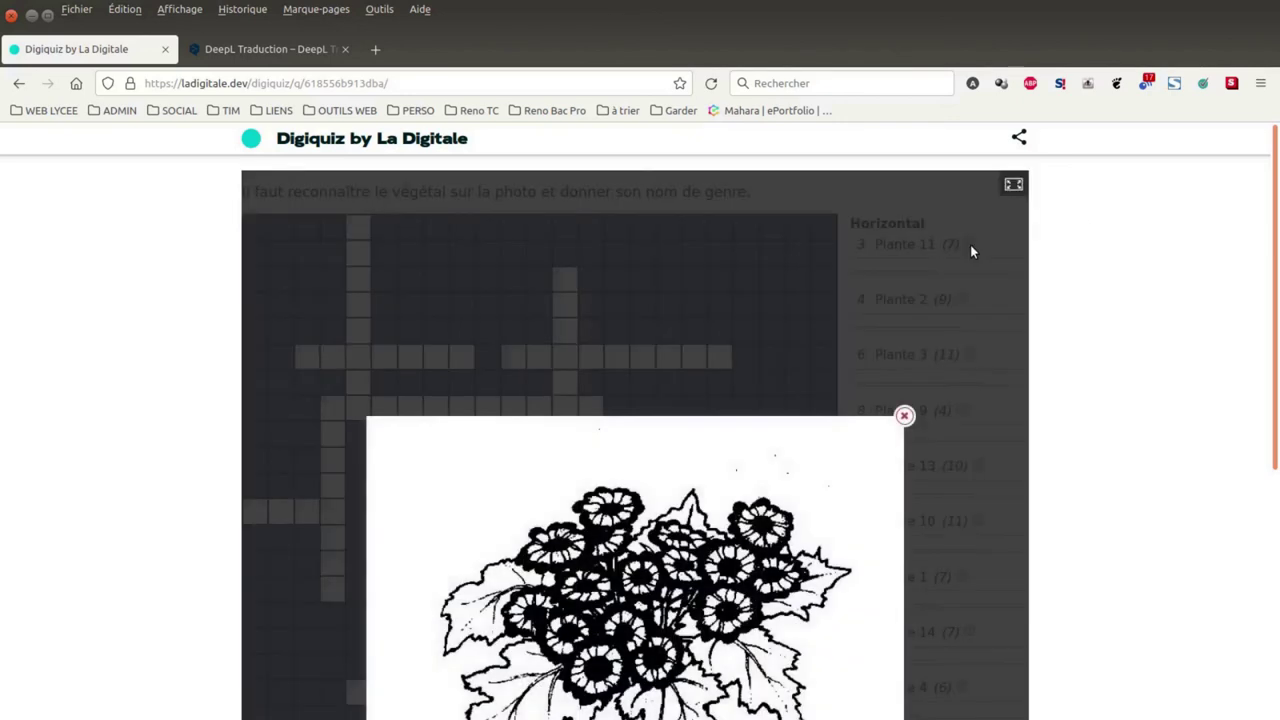
pyautogui.scroll(-3, 995, 332)
pyautogui.scroll(2, 995, 337)
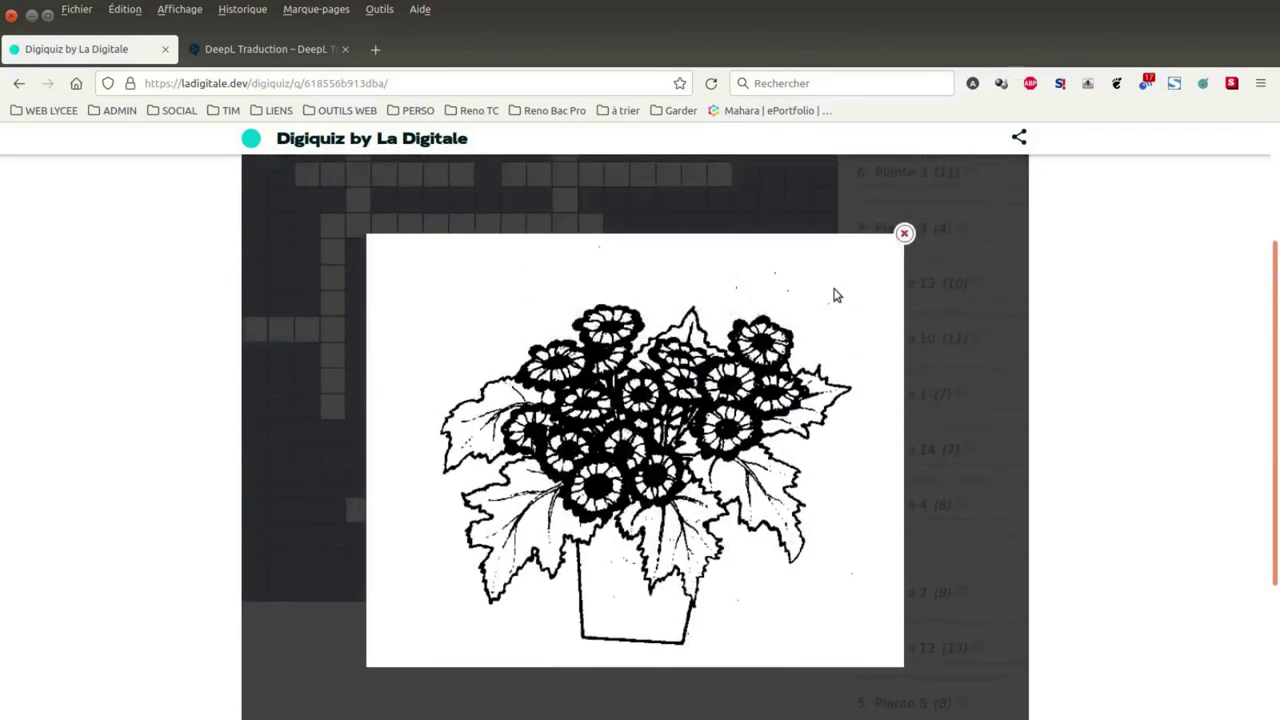
pyautogui.click(904, 236)
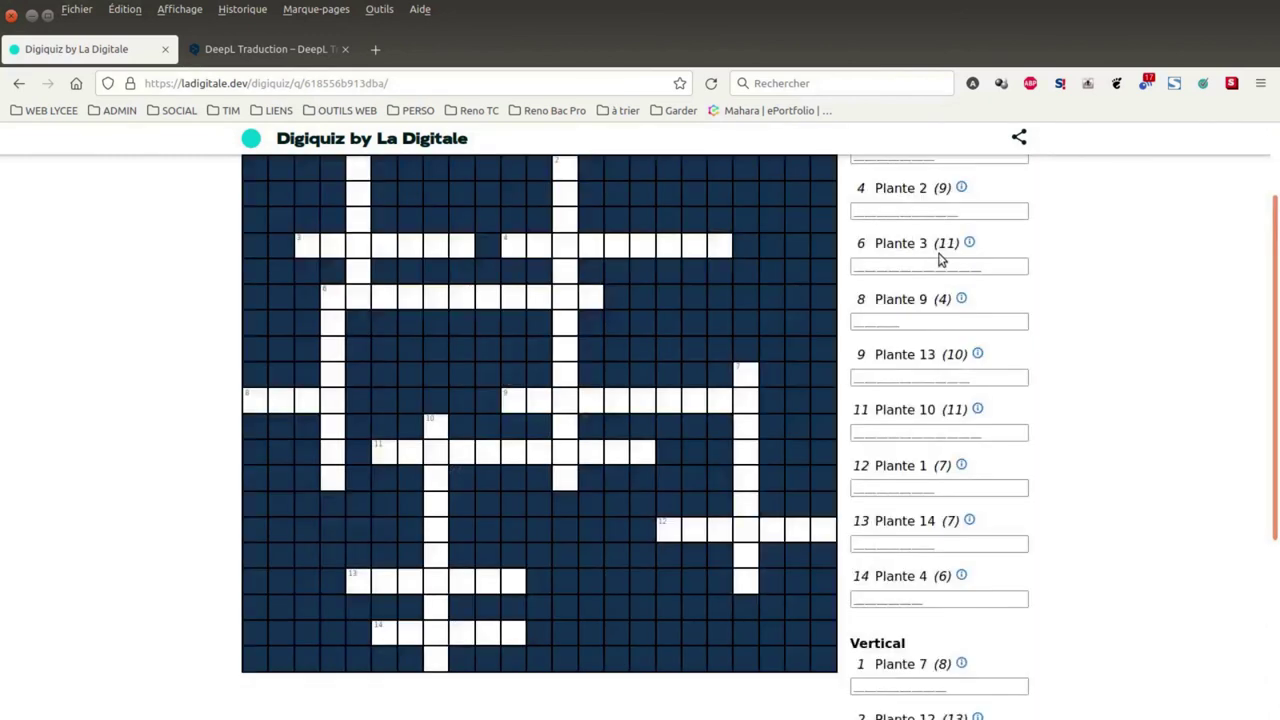
pyautogui.scroll(2, 938, 260)
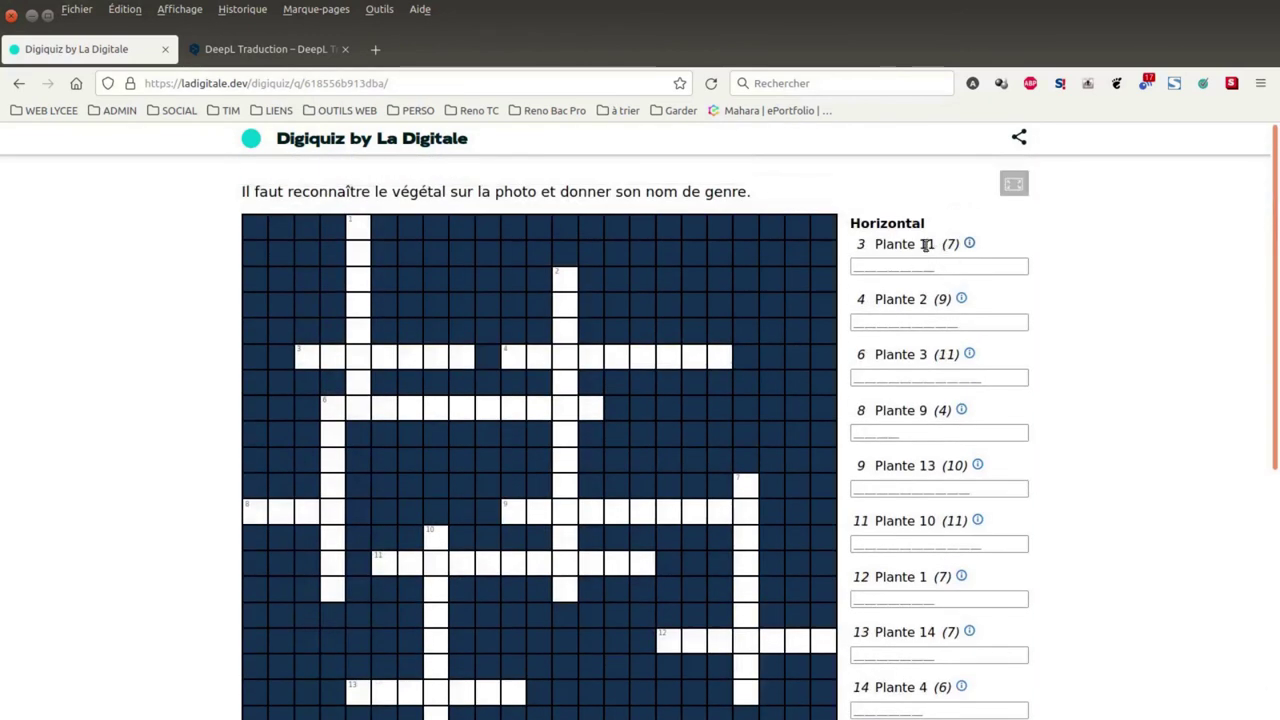
# Select horizontal word 3 in the crossword grid, check its image clue again and close the image.
pyautogui.click(328, 357)
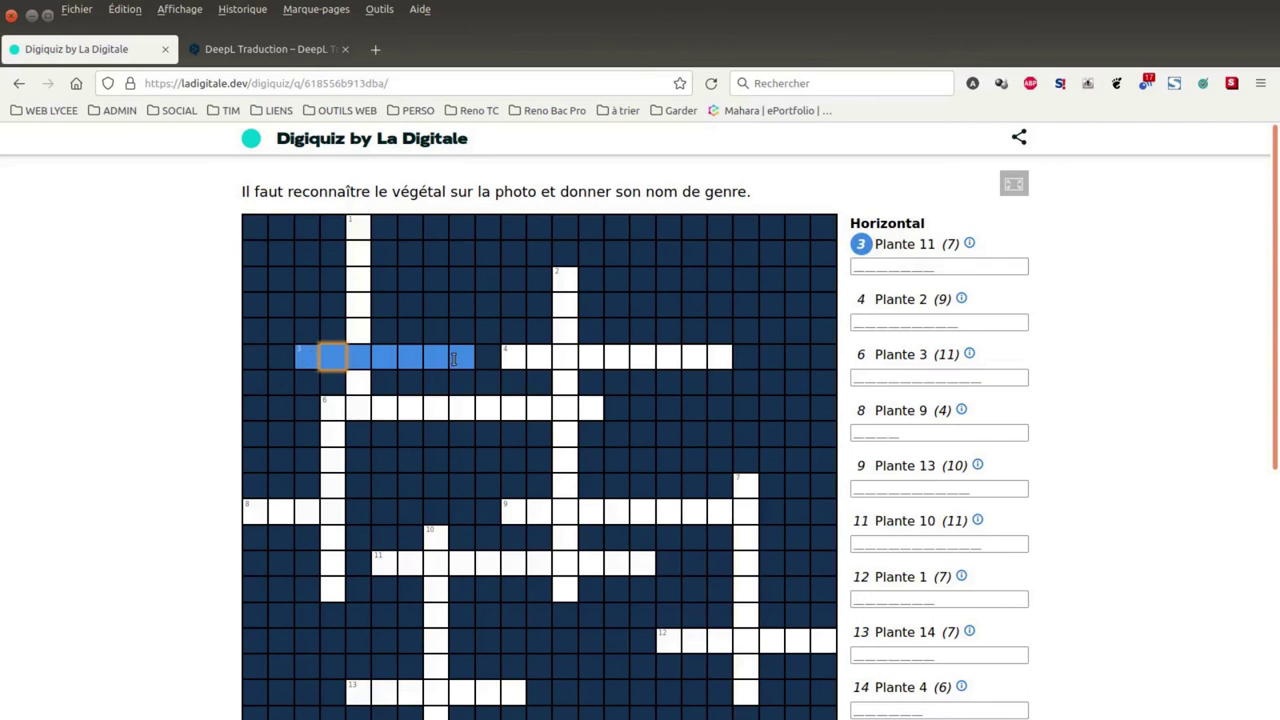
pyautogui.click(969, 245)
pyautogui.scroll(-5, 910, 304)
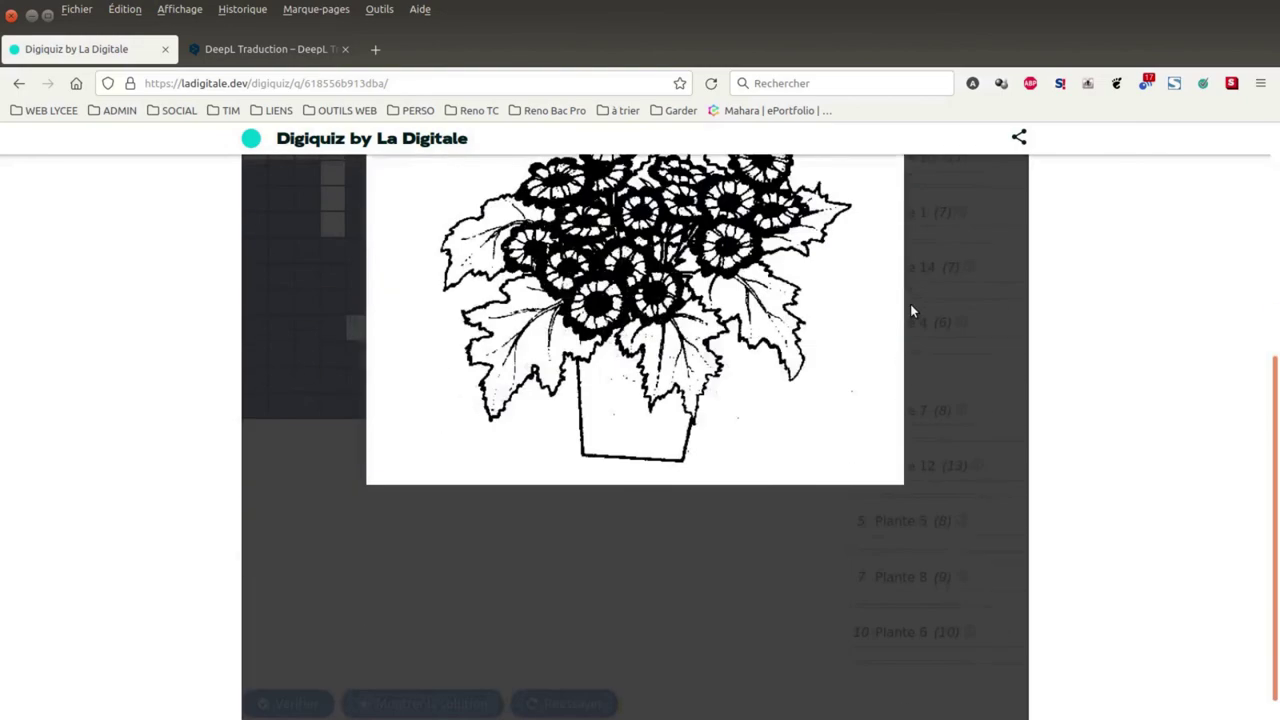
pyautogui.scroll(3, 910, 304)
pyautogui.click(903, 235)
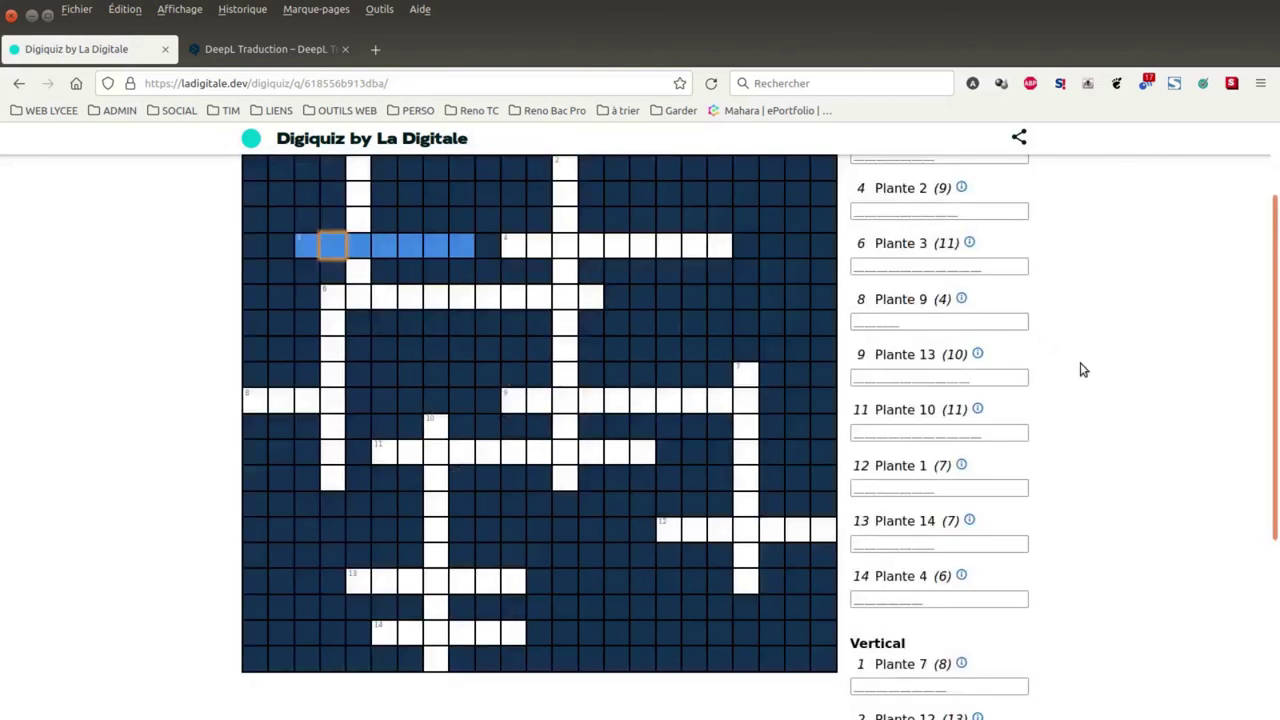